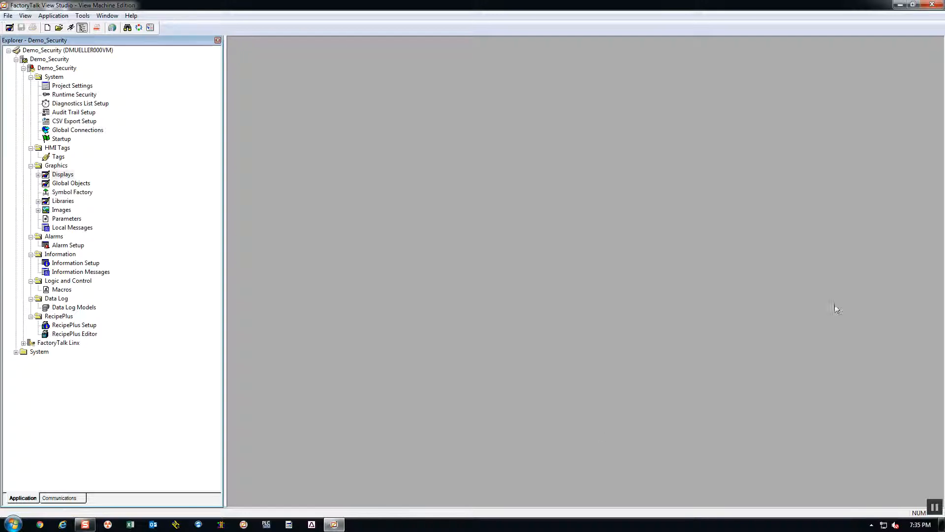
- Open the MAIN display from the application's Displays folder
left_click(37, 175)
double_click(69, 210)
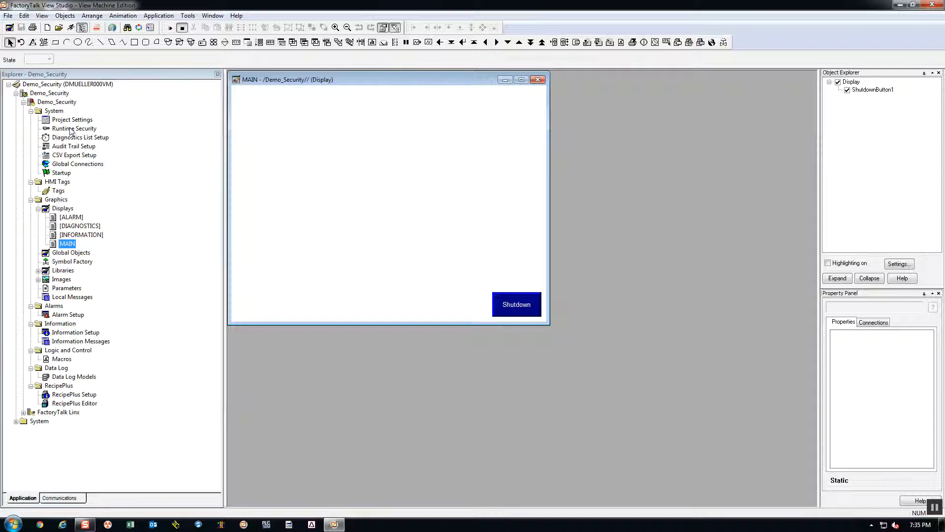
- Create a FactoryTalk user named Test in the System's Users folder, entering and confirming the account password
left_click(15, 421)
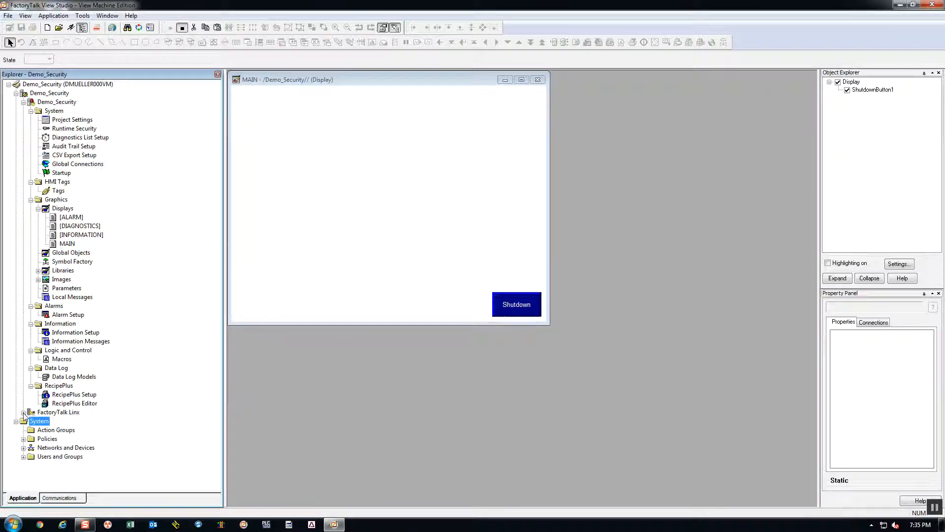
left_click(24, 457)
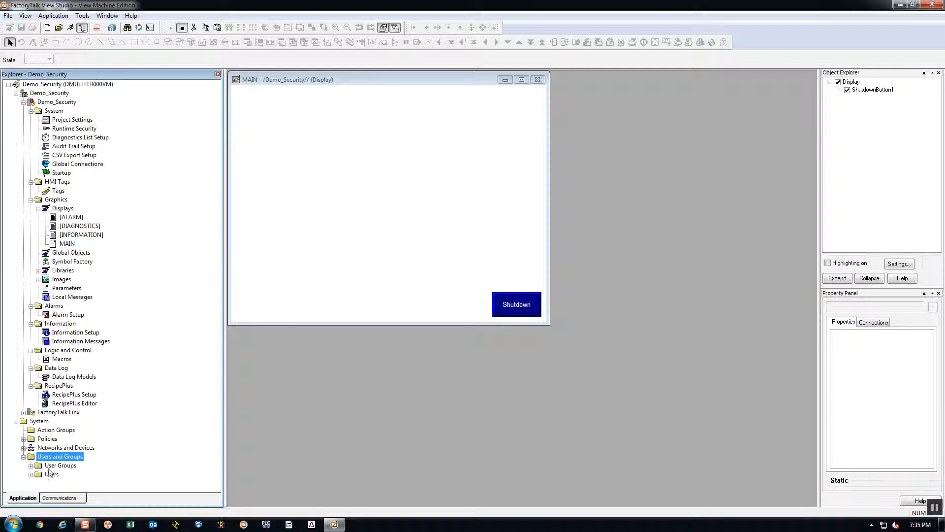
double_click(34, 475)
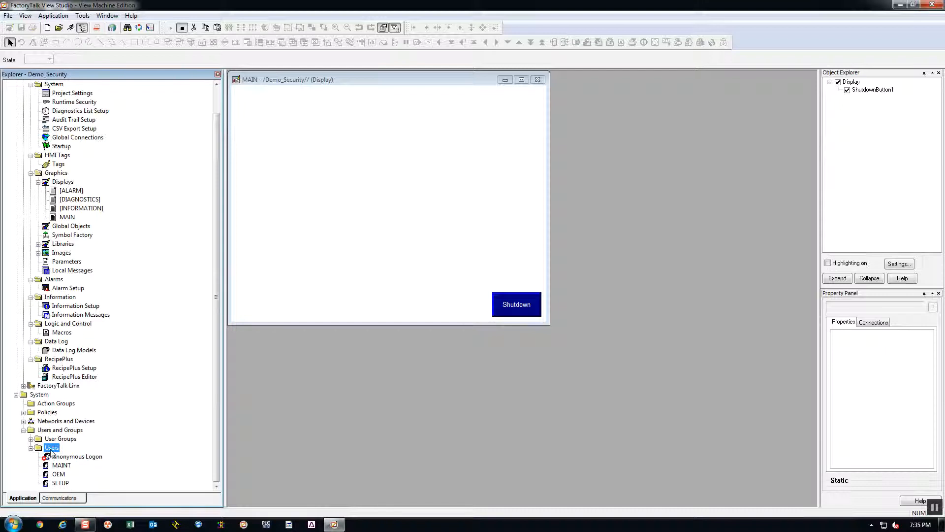
right_click(51, 452)
mouse_move(74, 459)
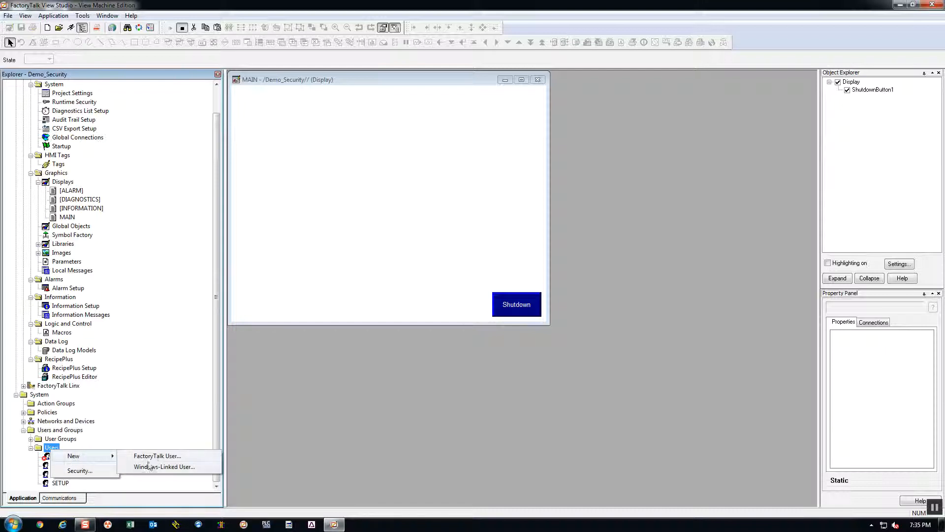
left_click(186, 456)
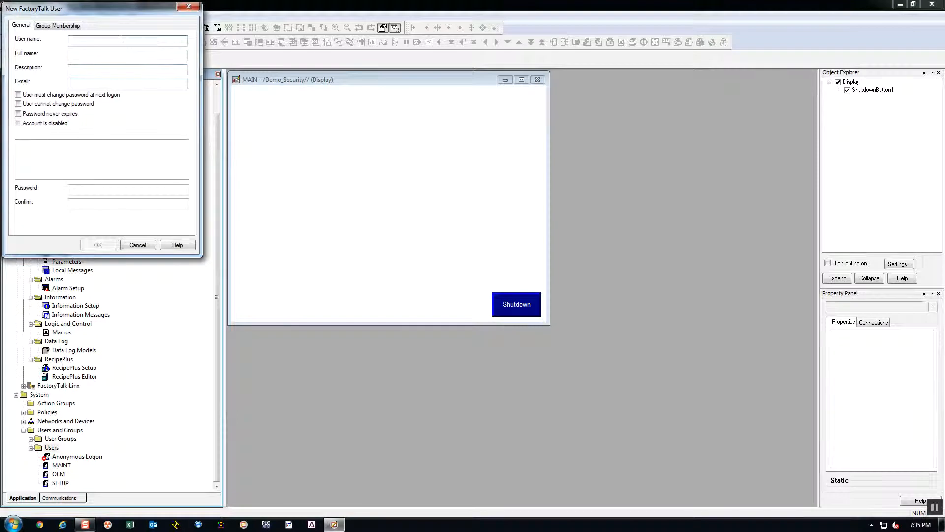
type("Test")
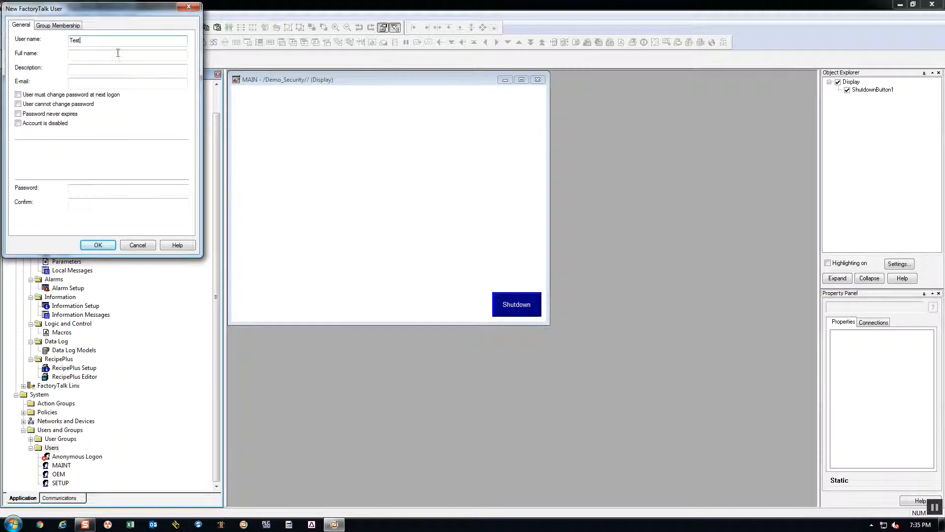
left_click(83, 190)
type("•")
left_click(87, 202)
type("•")
left_click(98, 245)
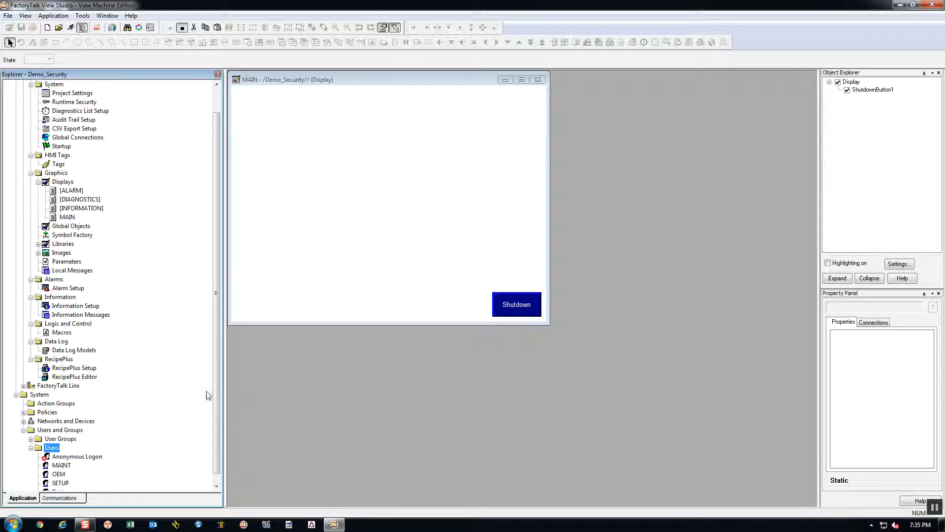
- Open the Runtime Security editor of the application and maximize it
left_click_drag(215, 390, 213, 404)
left_click(58, 483)
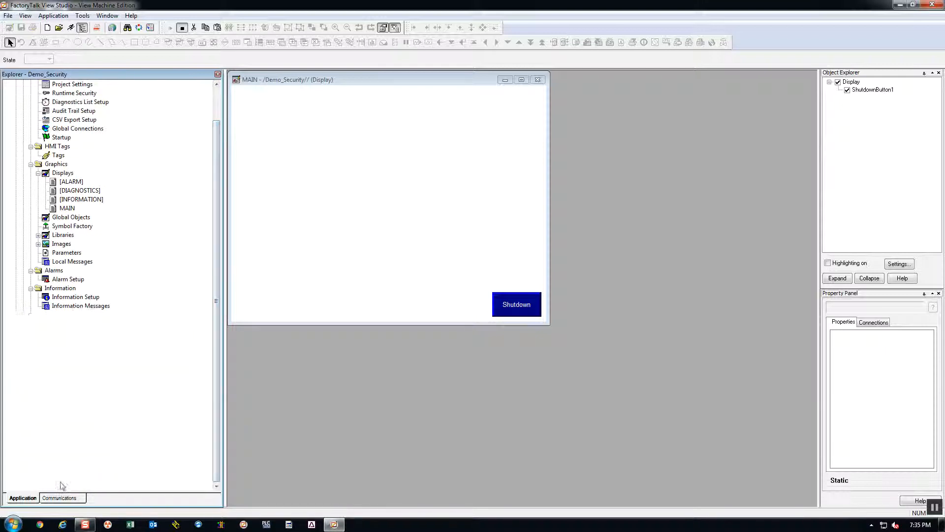
scroll(218, 357, "up", 2)
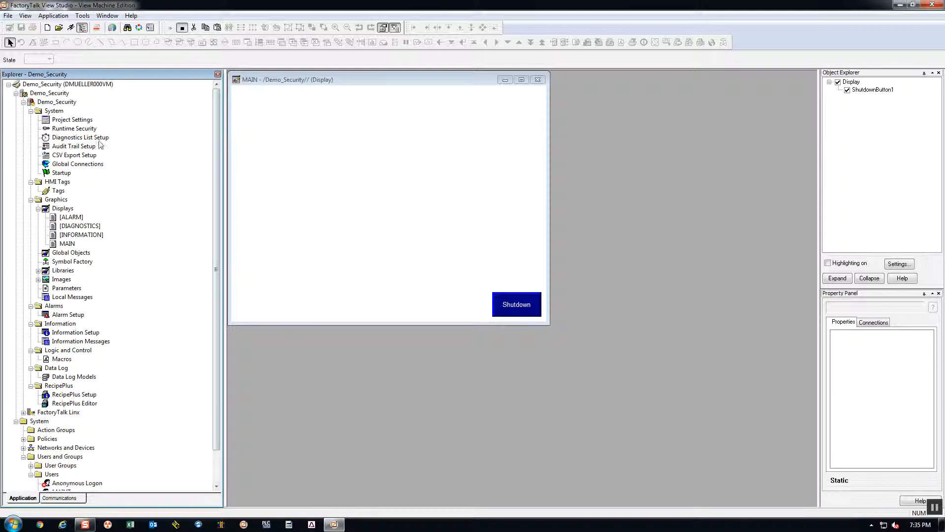
double_click(73, 128)
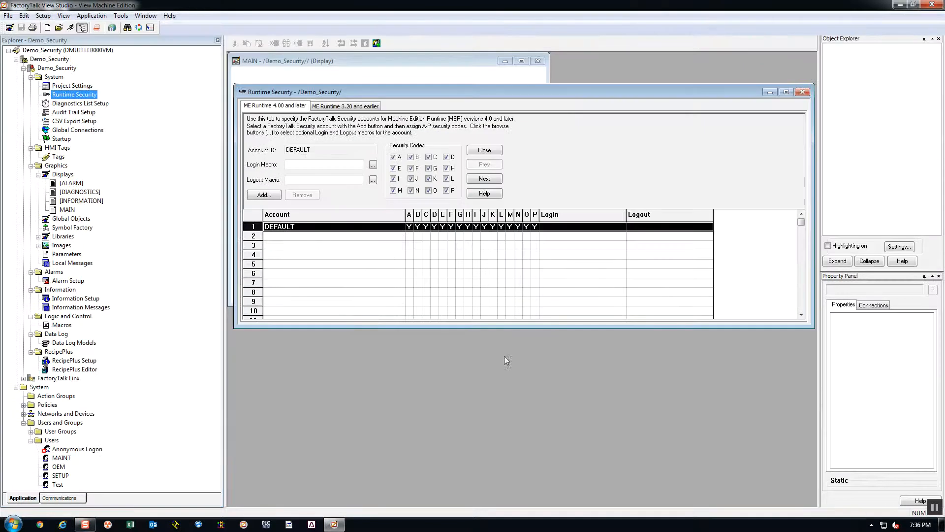
left_click(786, 92)
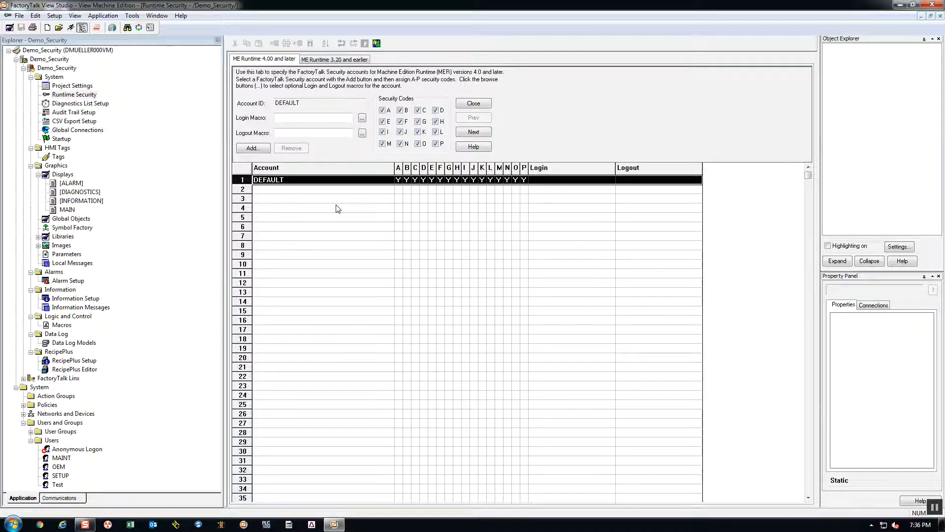
- Remove security codes A, B, C and D from the DEFAULT account and accept the change
left_click(338, 192)
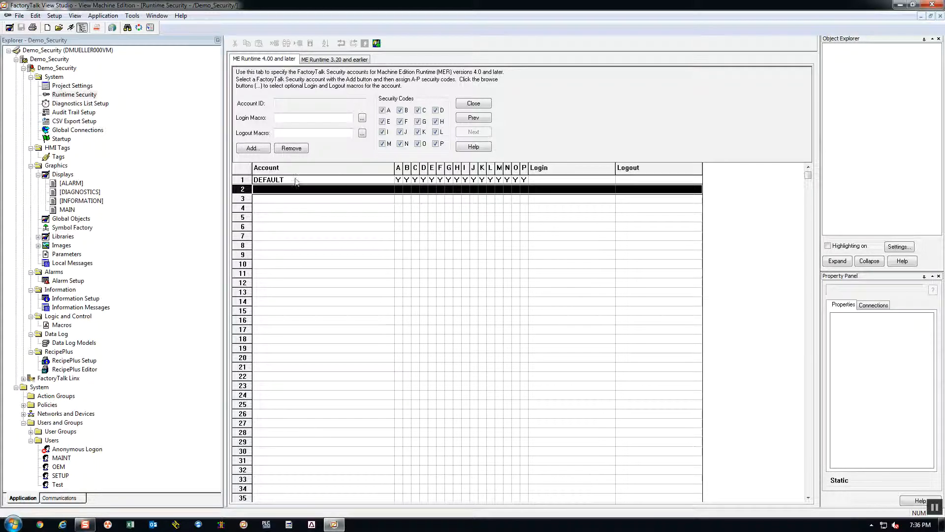
left_click(399, 182)
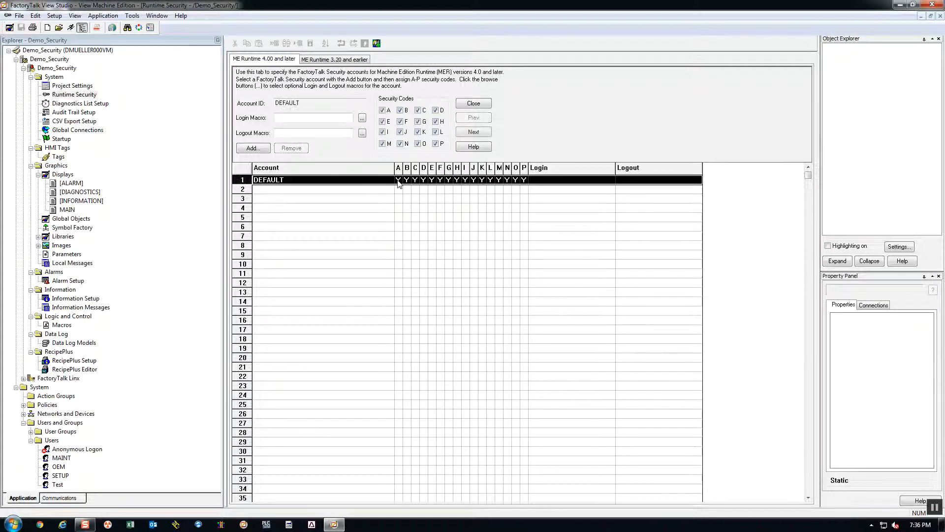
left_click(383, 110)
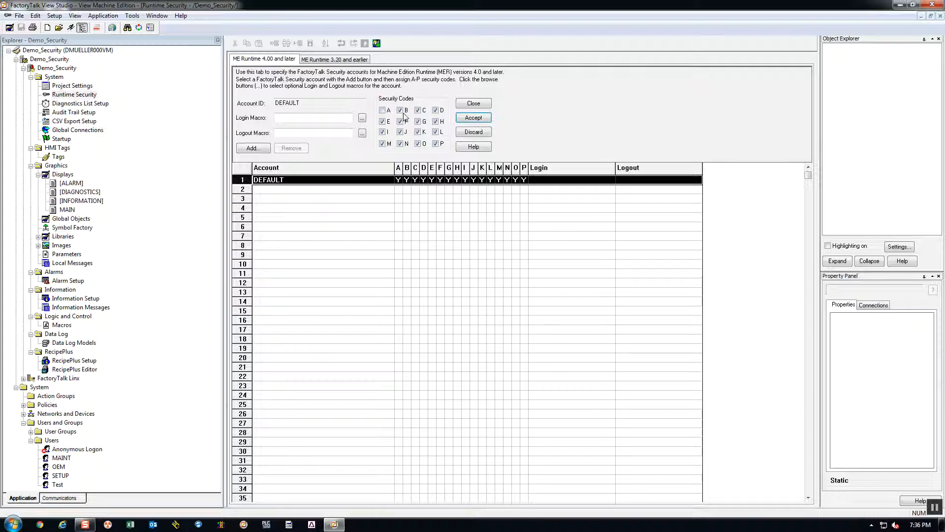
left_click(401, 111)
left_click(418, 112)
left_click(479, 123)
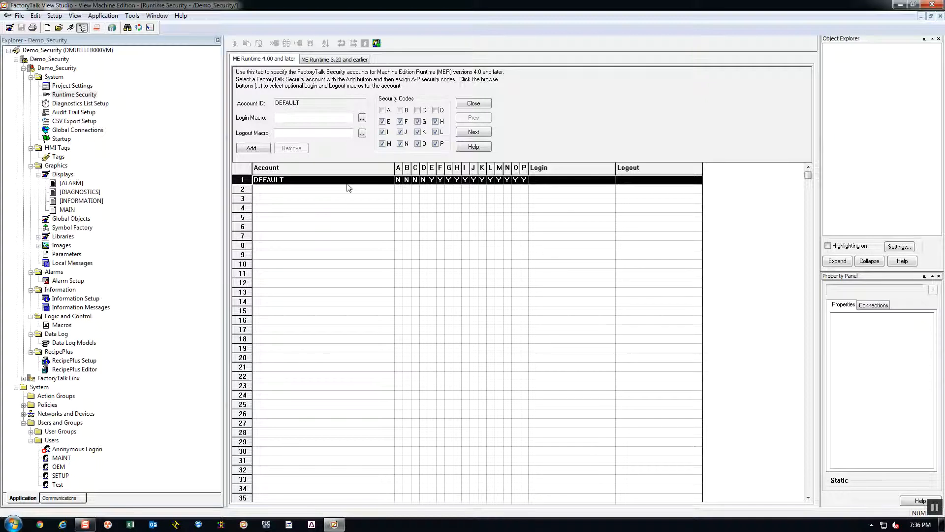
- Add the Test user to the runtime security accounts and remove its security codes A and B
left_click(270, 189)
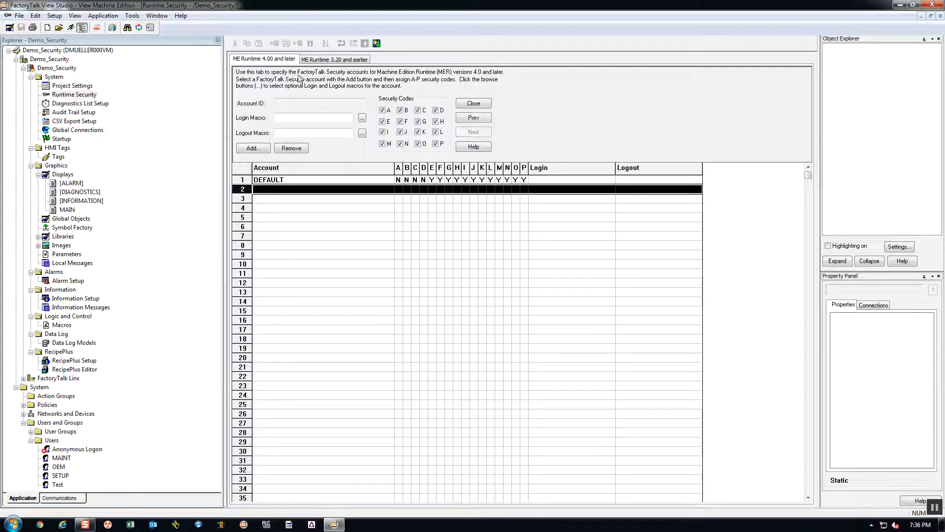
left_click(376, 45)
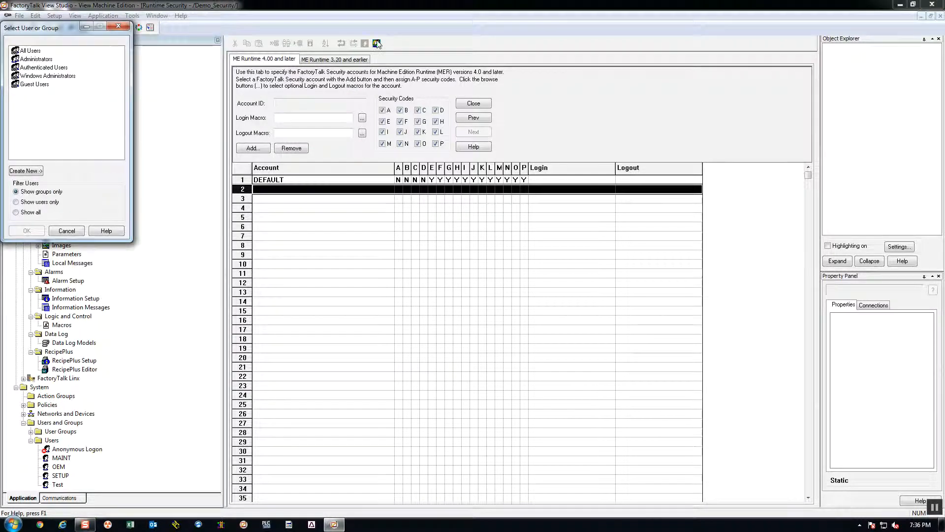
left_click(29, 203)
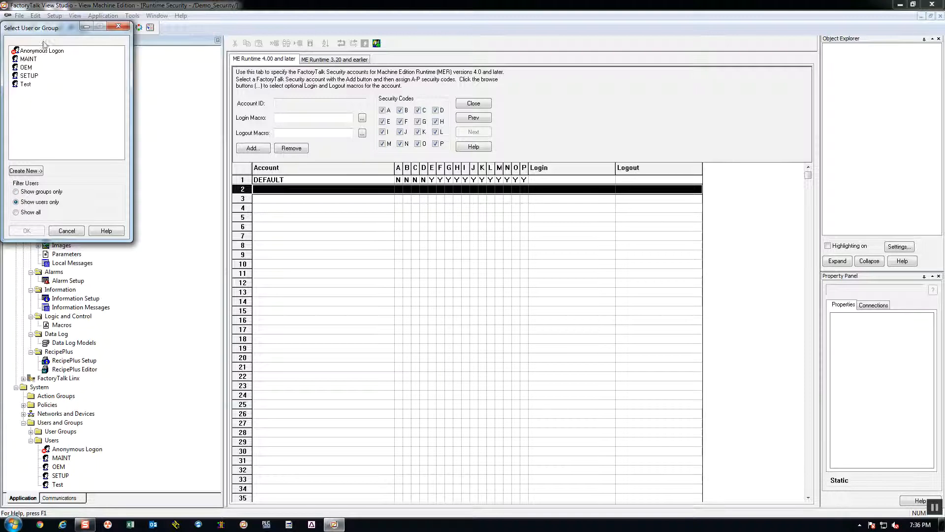
left_click(27, 84)
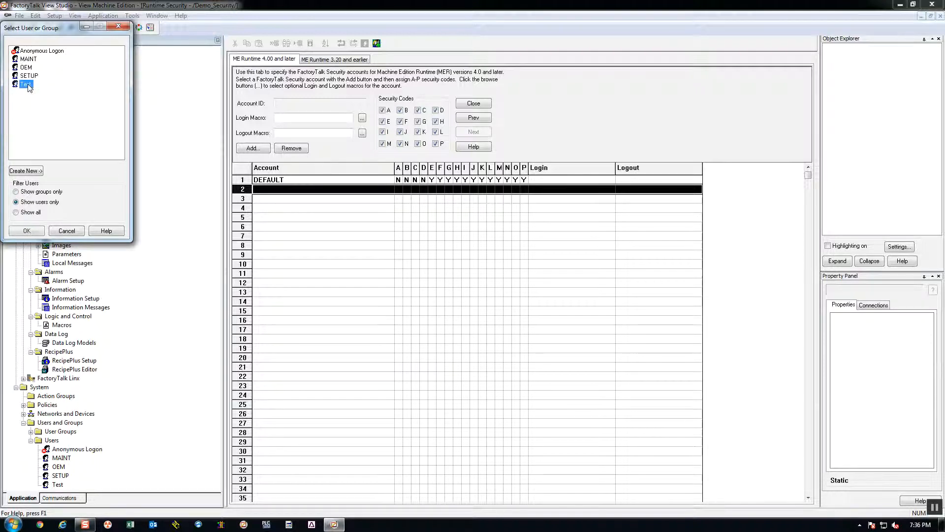
left_click(41, 231)
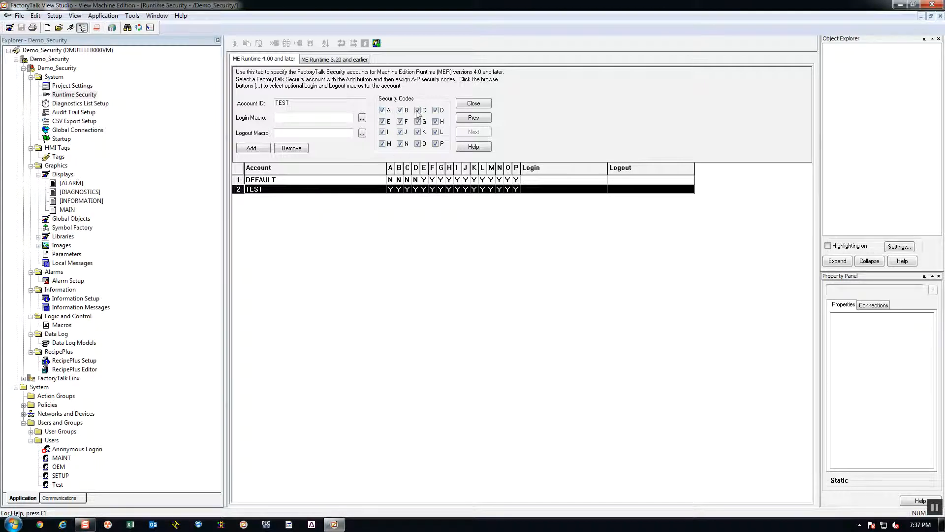
left_click(402, 113)
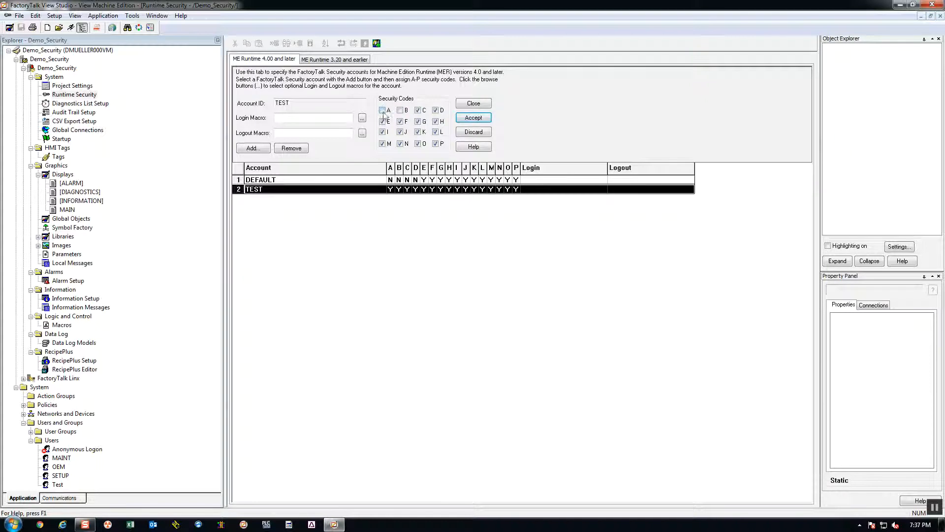
left_click(469, 119)
- Add the SETUP user with all security codes to the accounts, then close Runtime Security and save the changes
left_click(253, 148)
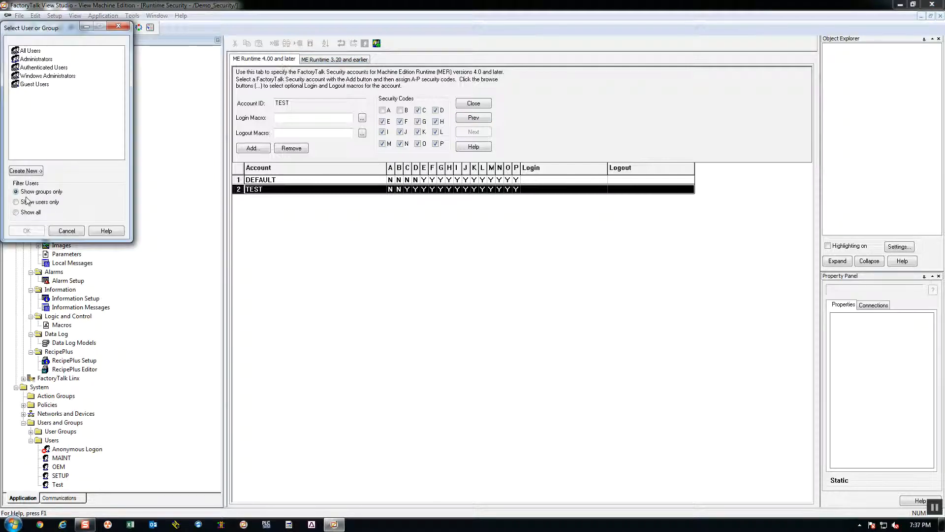
left_click(25, 204)
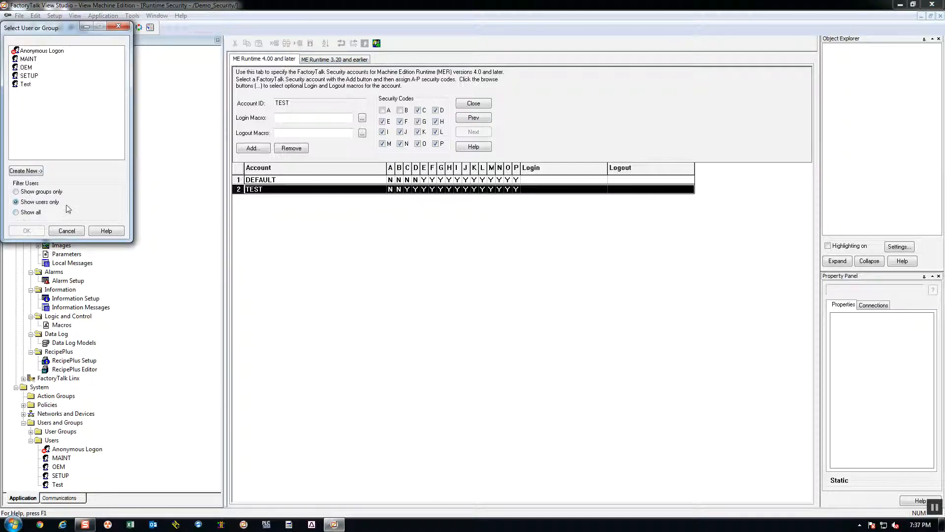
left_click(29, 76)
left_click(26, 231)
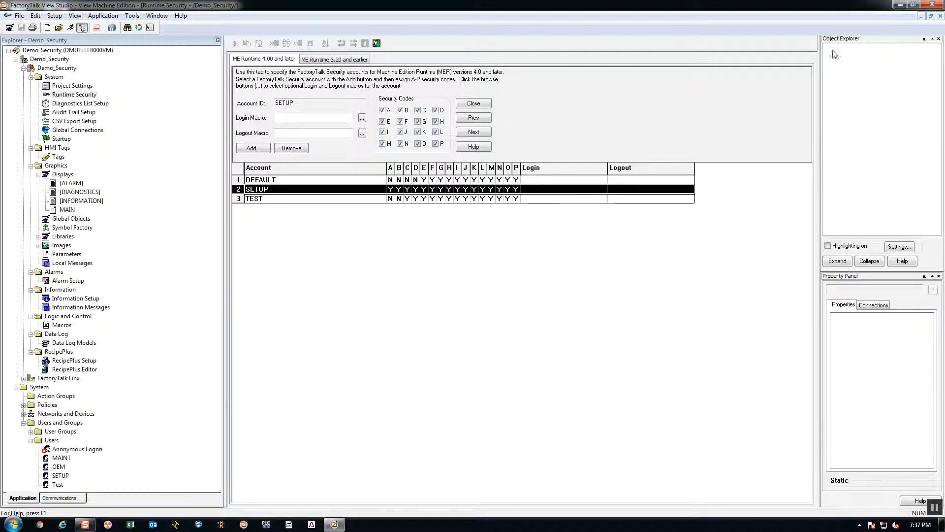
left_click(939, 17)
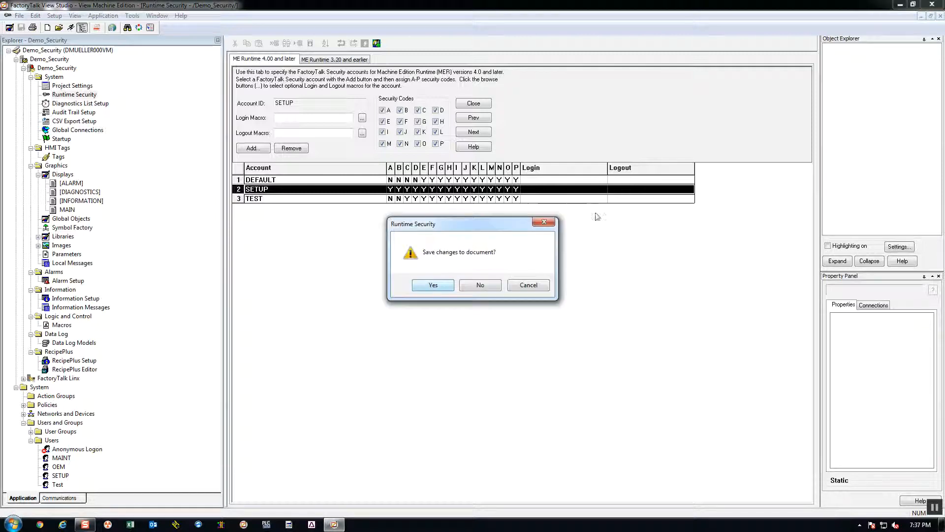
left_click(446, 285)
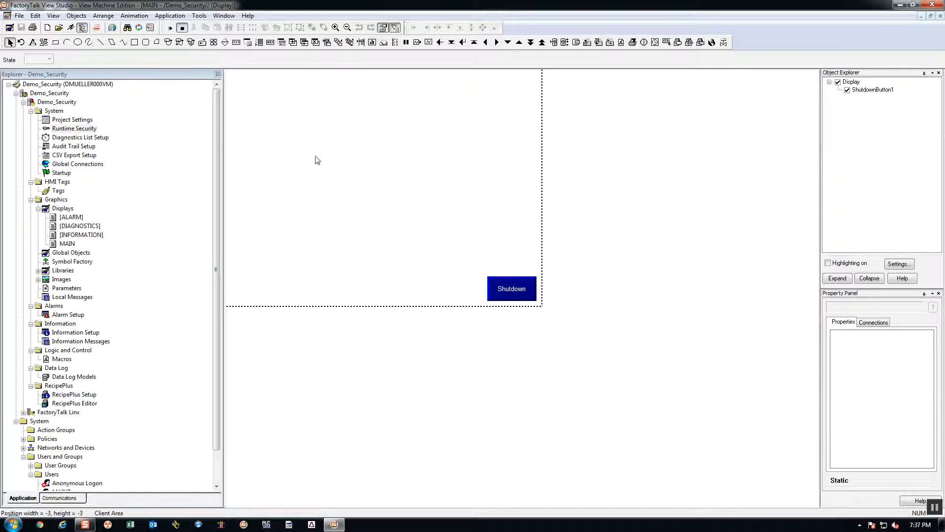
- Draw a user management Login button about 184 wide and 55 high near the middle of the MAIN display
left_click(73, 16)
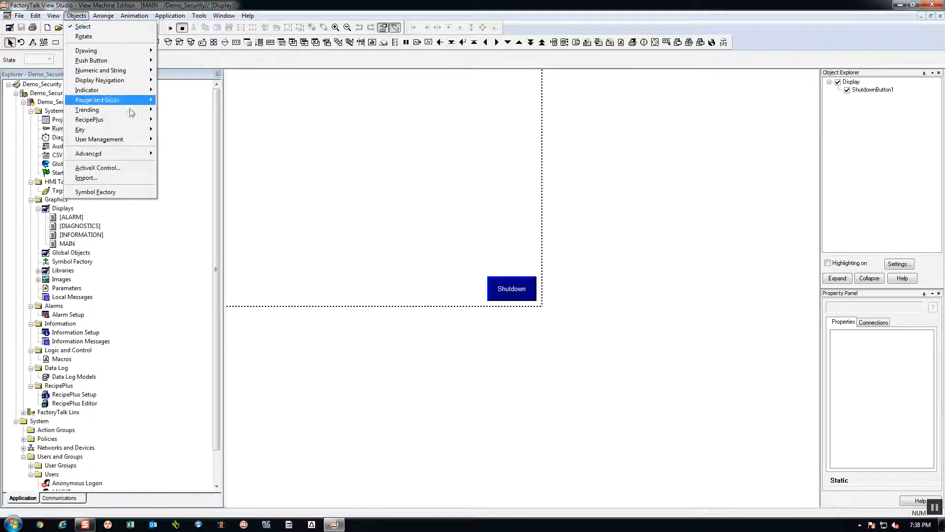
mouse_move(135, 122)
mouse_move(138, 148)
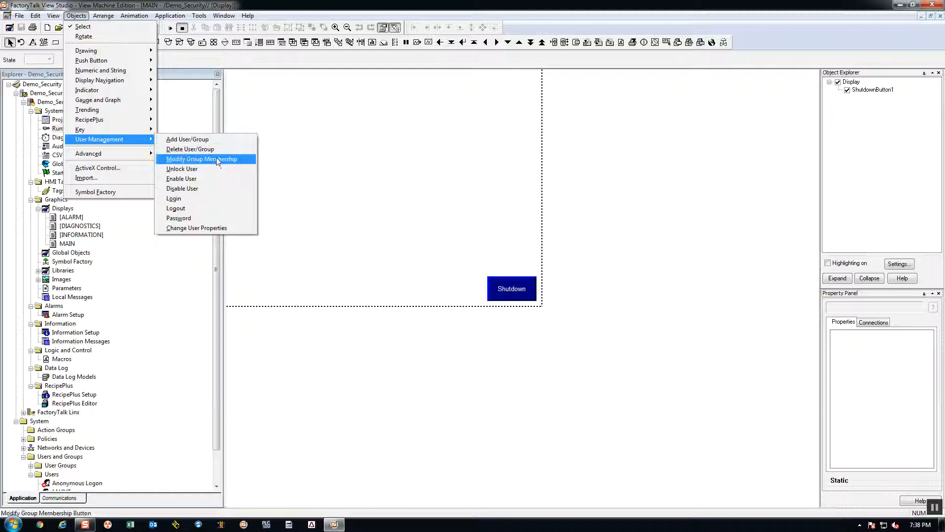
left_click(187, 198)
left_click_drag(315, 143, 407, 173)
- Caption the login button "Login" and move it to the display's upper-left corner, at about x 30, y 30
left_click(42, 26)
type("Login")
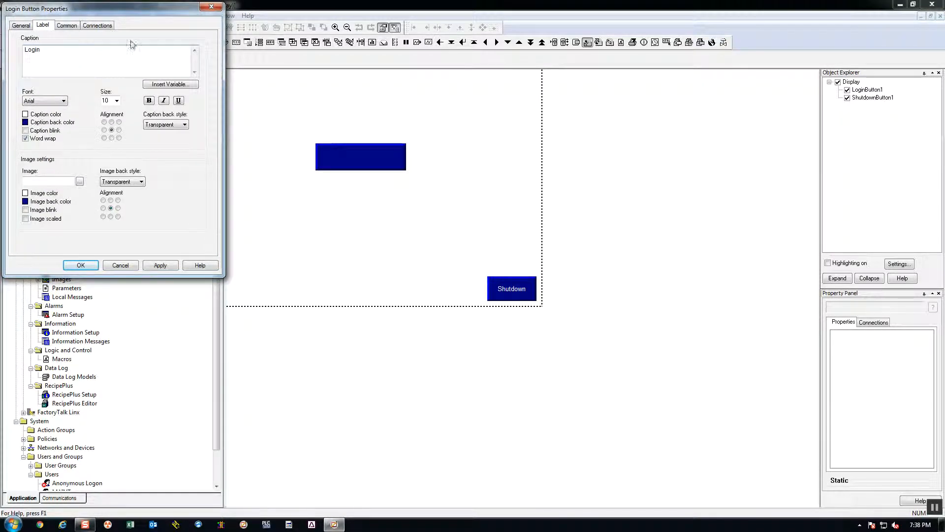
left_click(27, 30)
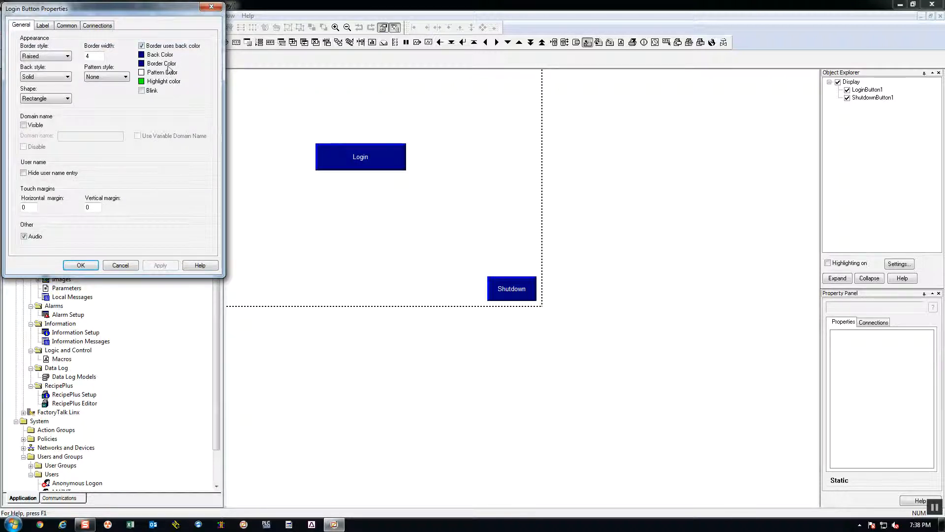
left_click(82, 264)
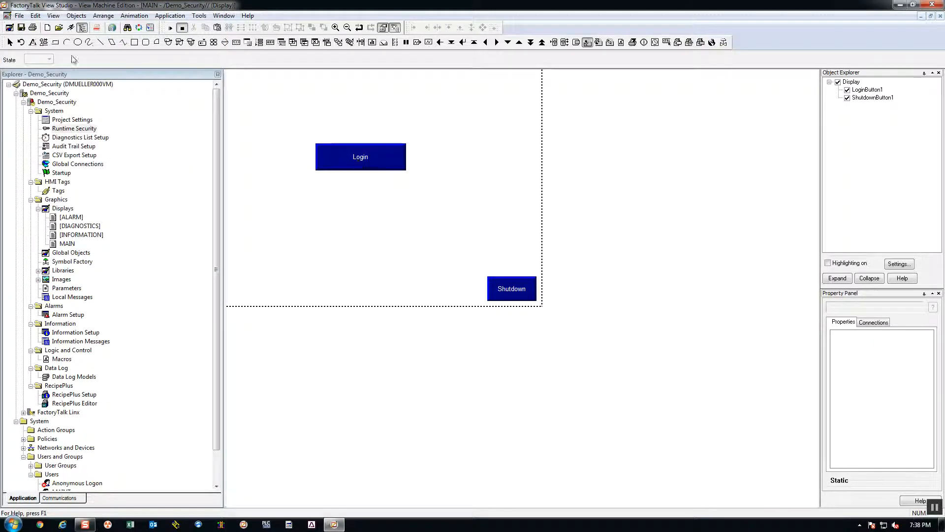
left_click(10, 42)
left_click_drag(394, 161, 318, 97)
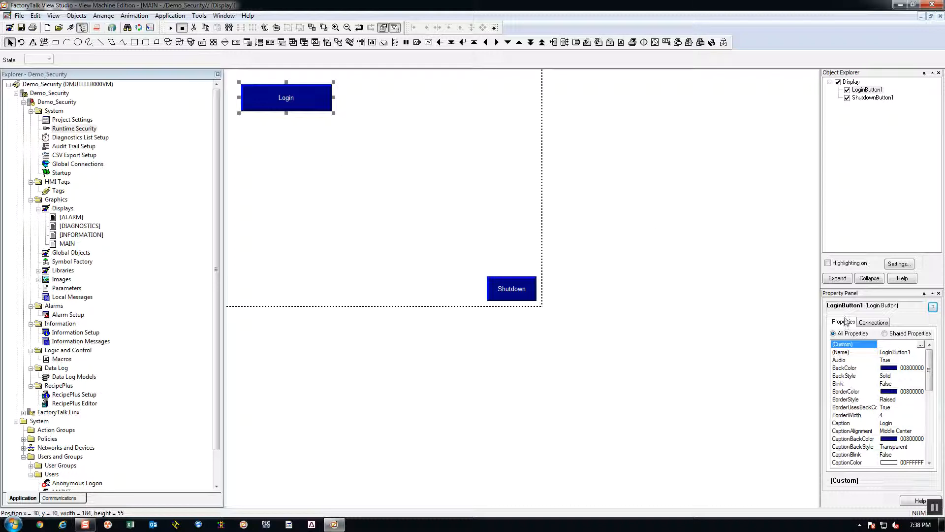
- Draw a small momentary push button on the MAIN display, below and to the right of the Login button
left_click(75, 15)
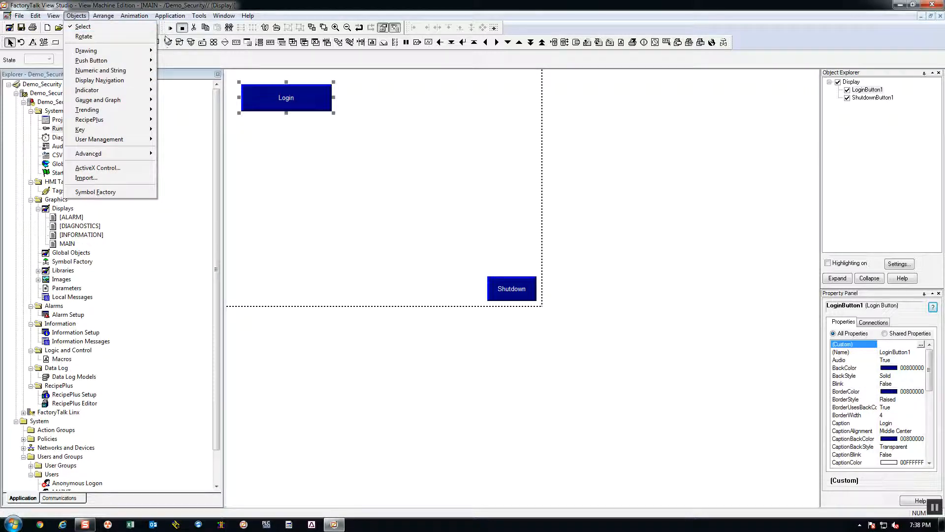
left_click(414, 123)
left_click(170, 43)
left_click_drag(418, 151, 476, 170)
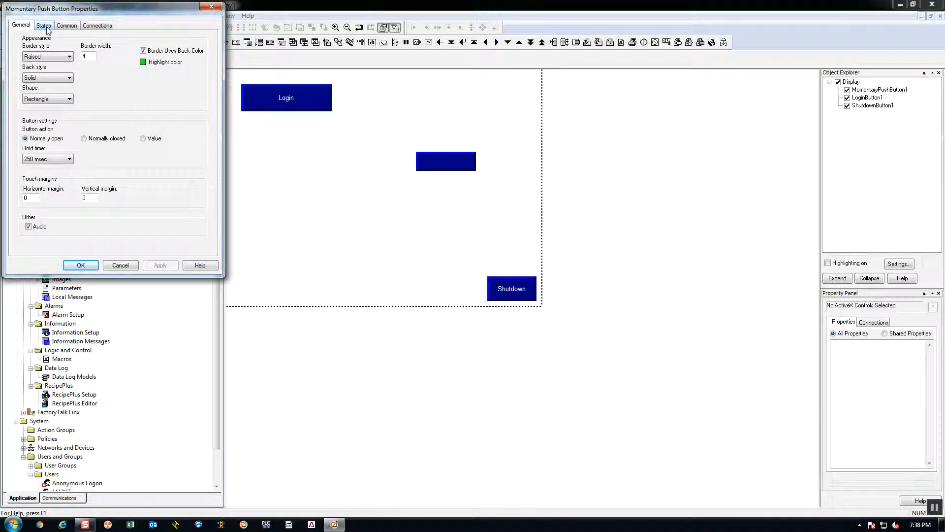
- Caption both State0 and State1 of the new momentary push button "SETUP"
left_click(43, 25)
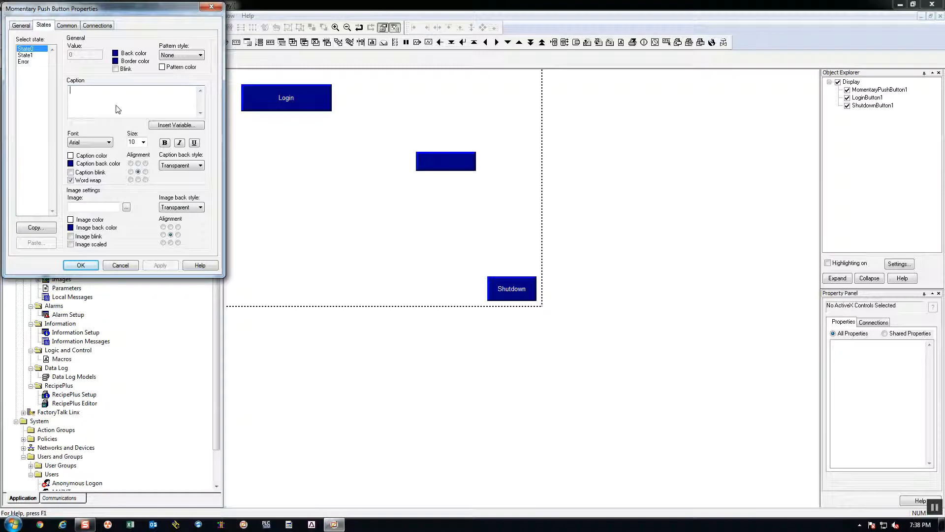
type("1")
left_click(35, 55)
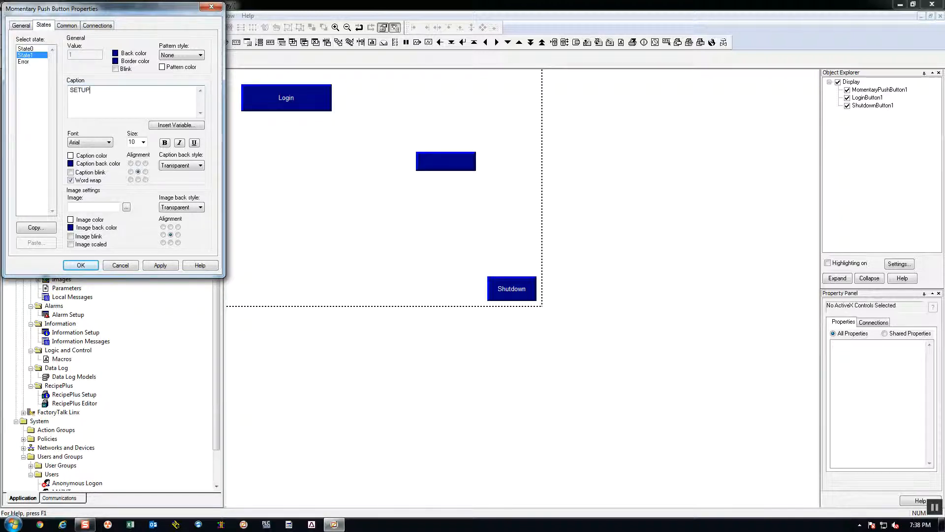
left_click(160, 265)
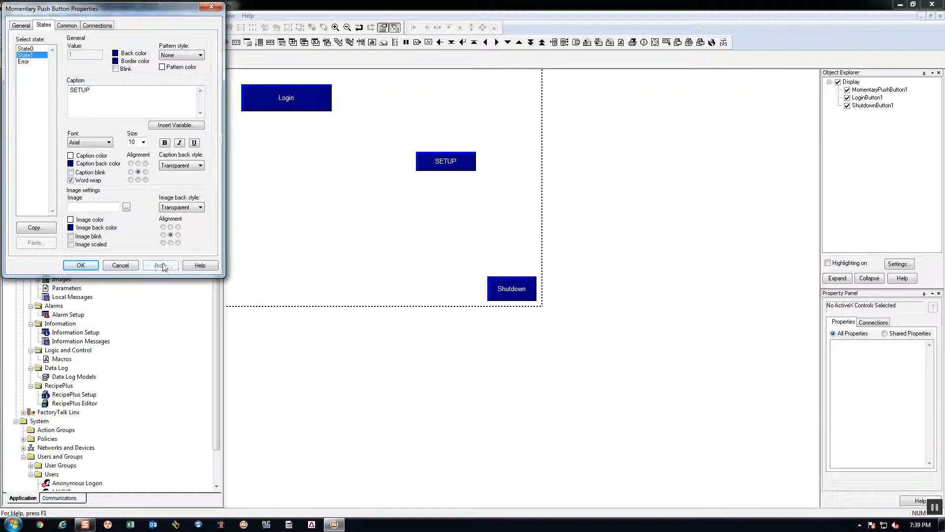
left_click(106, 266)
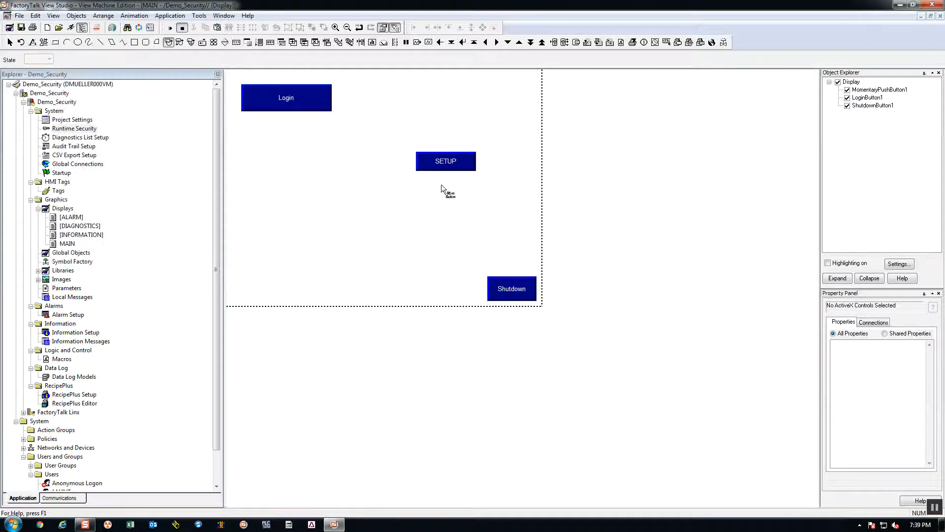
- Duplicate the SETUP push button twice and place the copies side by side to the left of the original
left_click(423, 160)
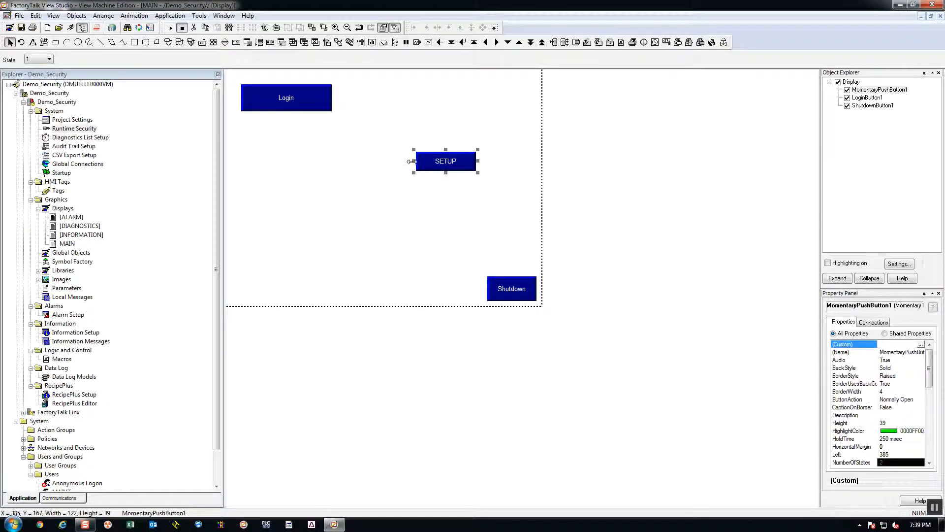
key("ctrl+d")
key("ctrl+d")
left_click_drag(454, 172, 370, 157)
- Change the middle push button's caption to "Test" for both State0 and State1
double_click(389, 160)
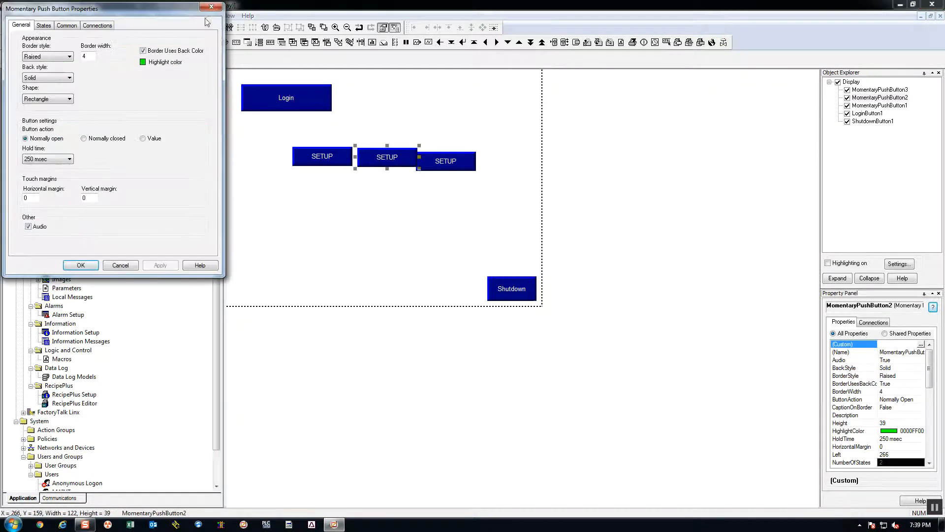
left_click(45, 25)
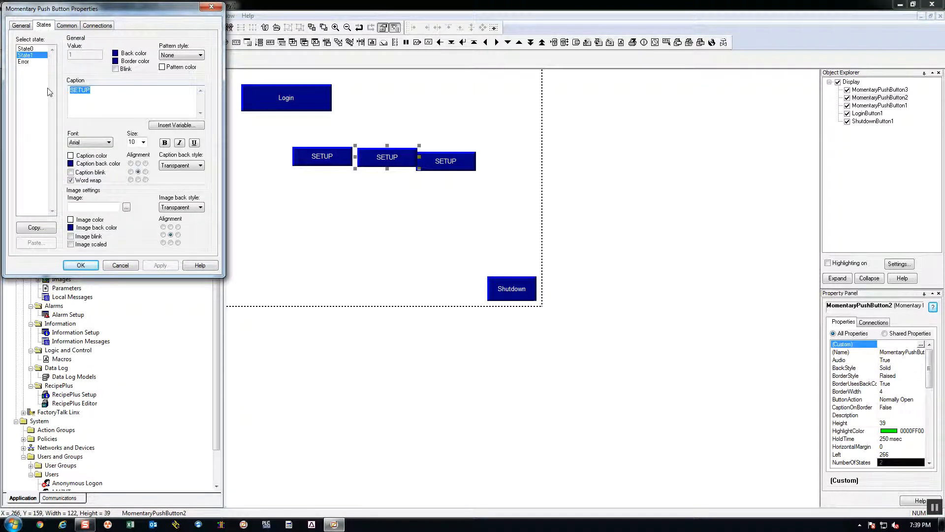
type("Te")
left_click(25, 49)
type("Test")
left_click(160, 265)
left_click(81, 265)
- Arrange the three push buttons in an evenly spaced row below the Login button, at about x 66, 197 and 329, y 227
left_click_drag(312, 156, 279, 191)
left_click_drag(371, 160, 338, 193)
left_click_drag(450, 157, 423, 182)
left_click(452, 241)
left_click(283, 104)
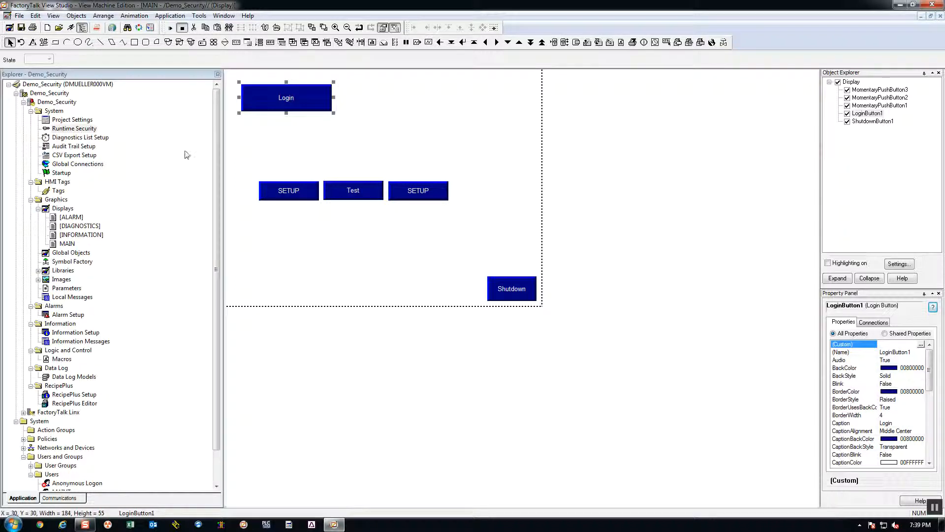
left_click(438, 155)
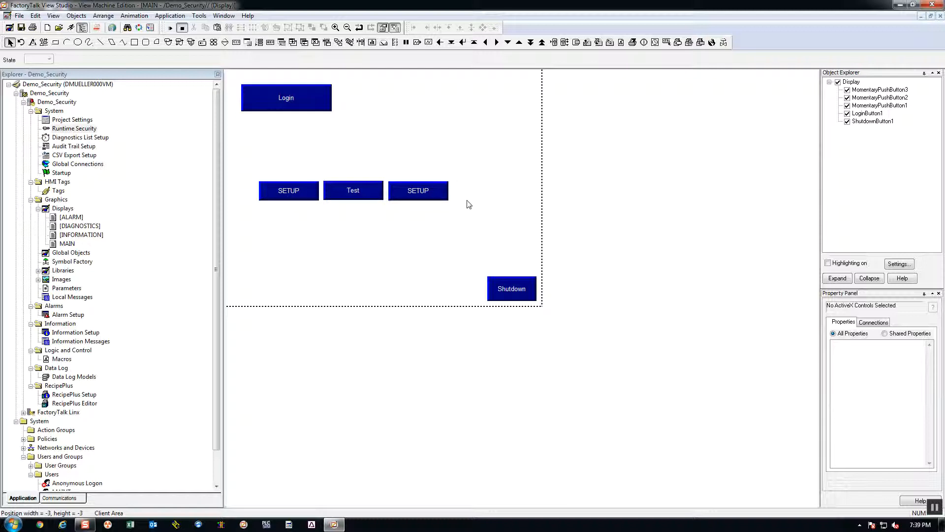
- Change the rightmost push button's caption to "Default" for both State1 and State0
right_click(299, 196)
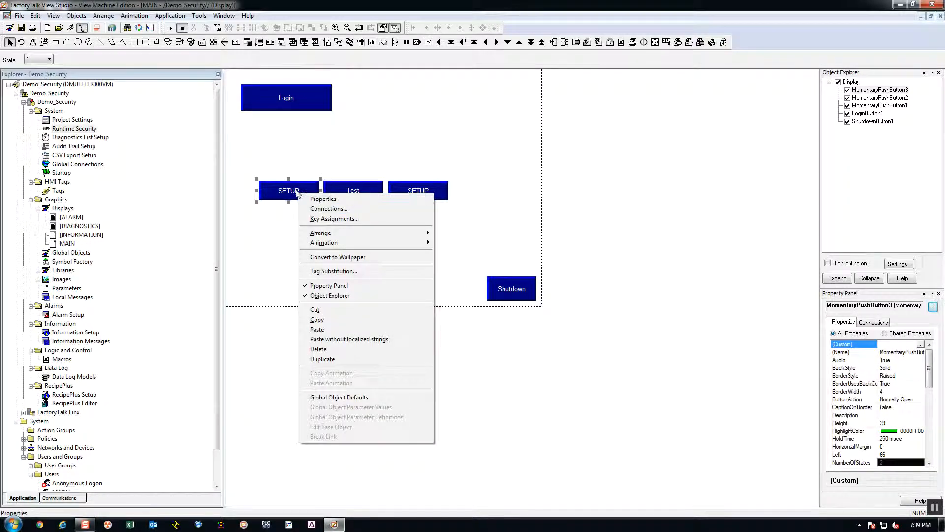
left_click(416, 194)
right_click(419, 195)
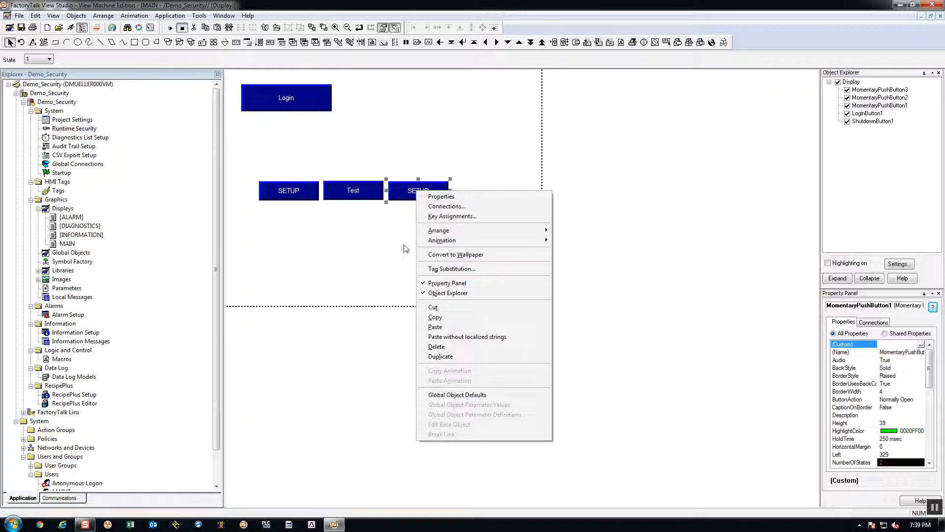
left_click(421, 196)
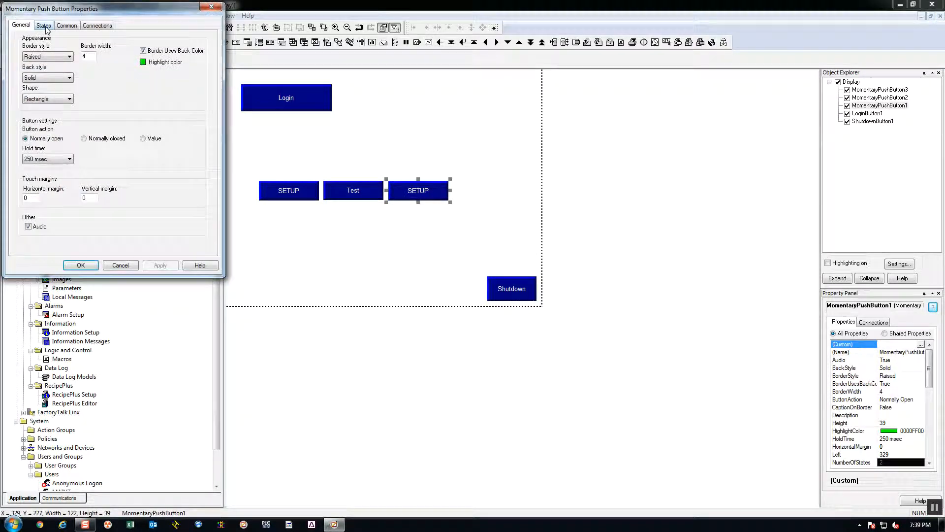
left_click(44, 25)
double_click(106, 95)
type("Default")
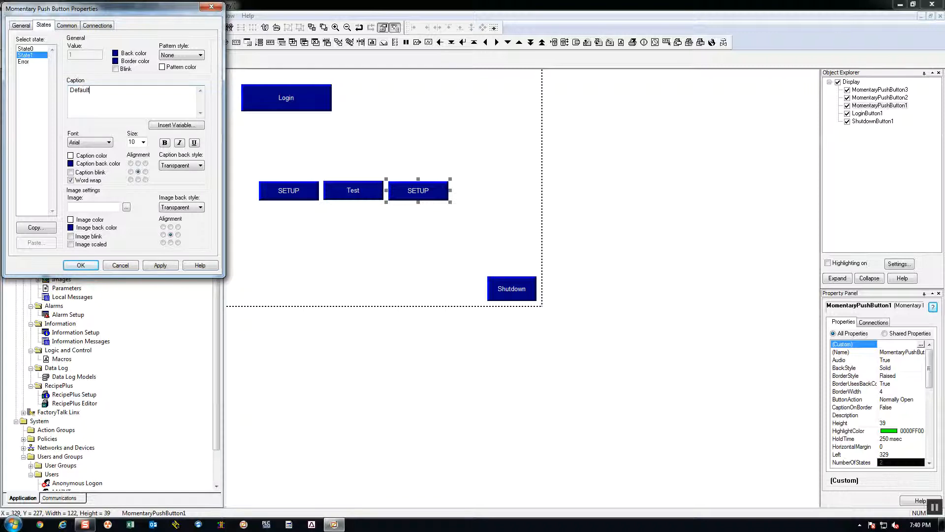
left_click(22, 49)
double_click(97, 91)
type("Default")
left_click(163, 265)
key("Return")
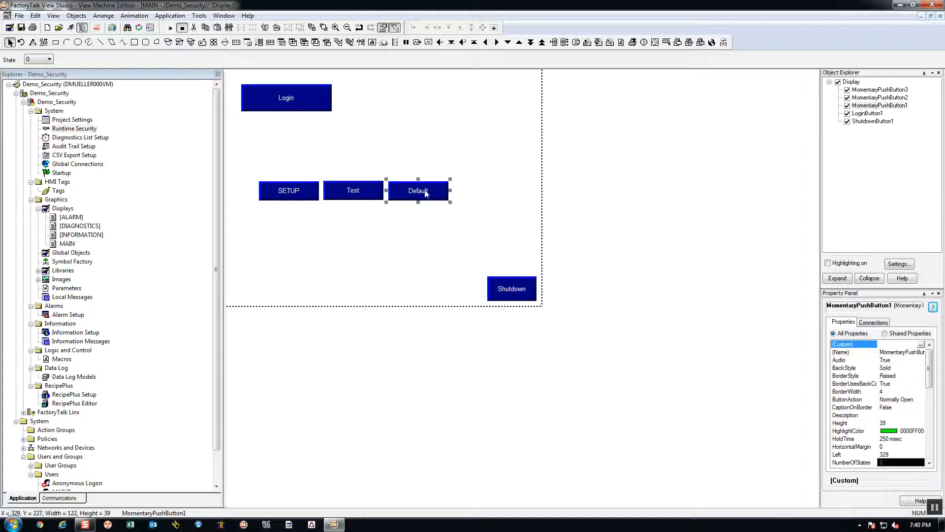
- Open the Visibility animation settings for the SETUP push button and move the dialog clear of the button row
left_click(292, 196)
right_click(297, 195)
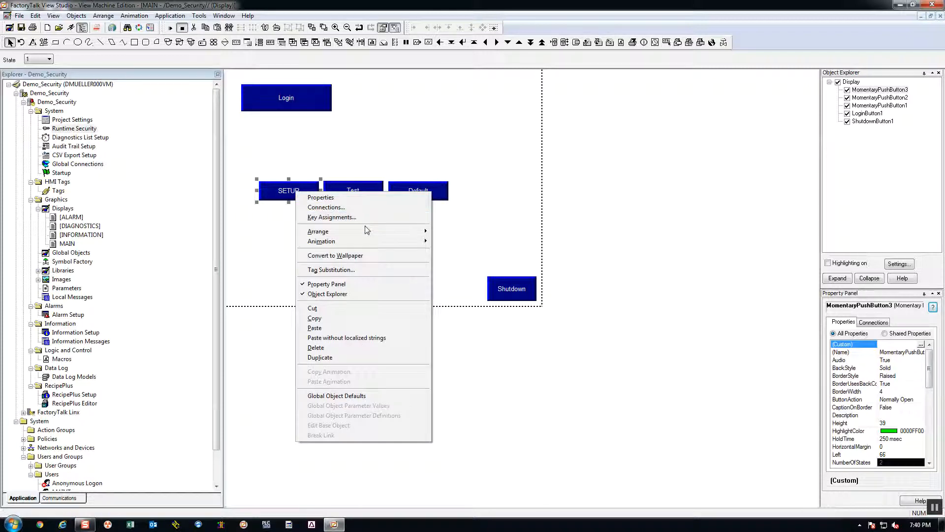
mouse_move(413, 243)
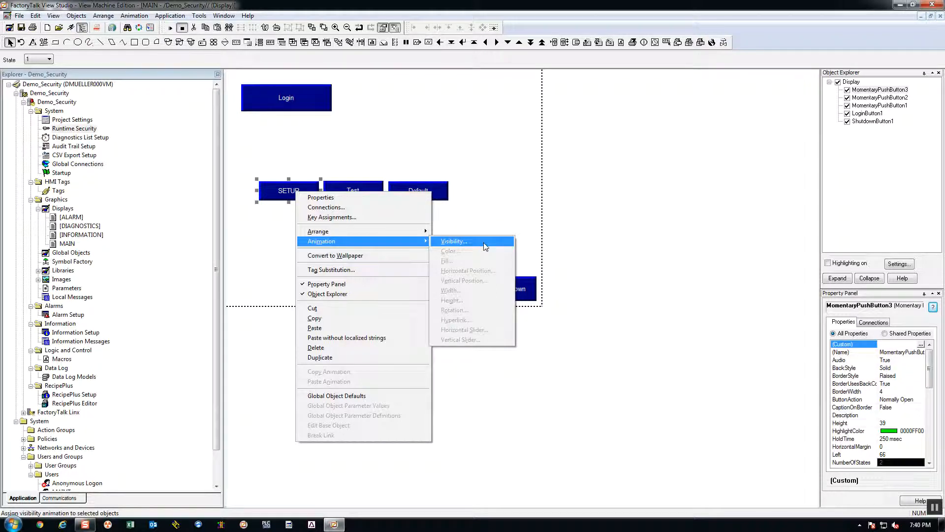
left_click(258, 216)
right_click(274, 192)
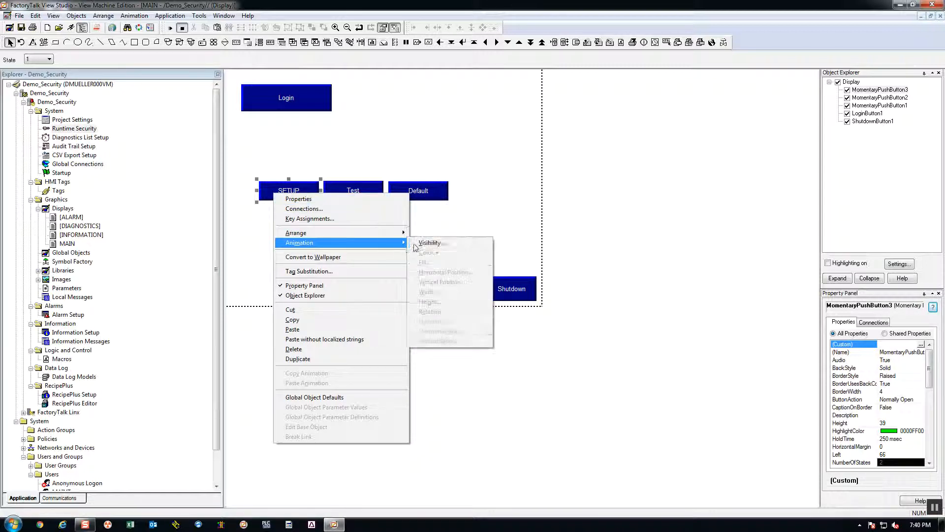
left_click(433, 244)
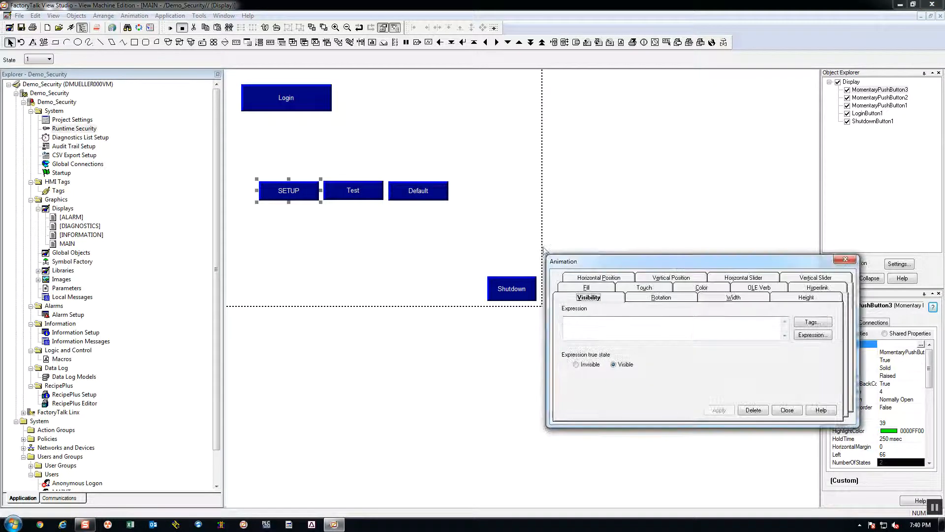
left_click_drag(676, 267, 574, 148)
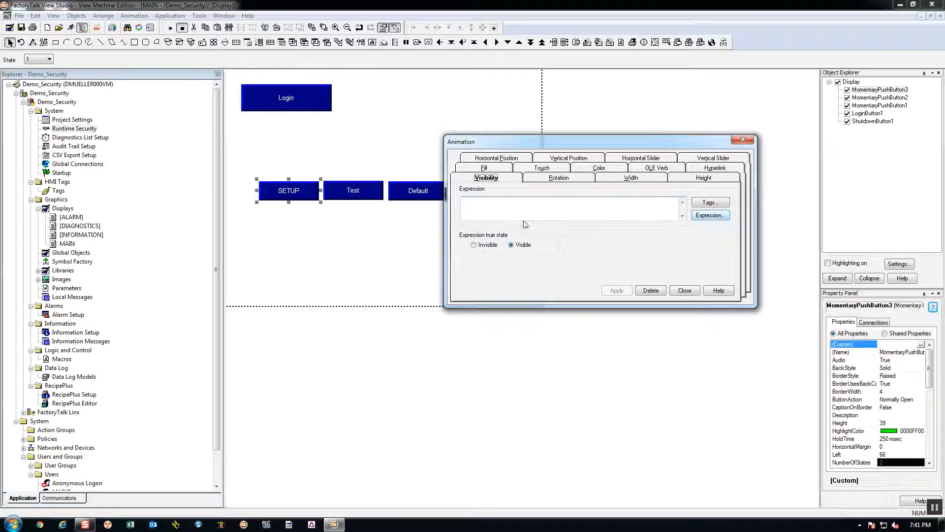
- Set the SETUP button's visibility expression to the security function CurrentUserHasCode( A ), visible when true, and apply it
left_click(709, 217)
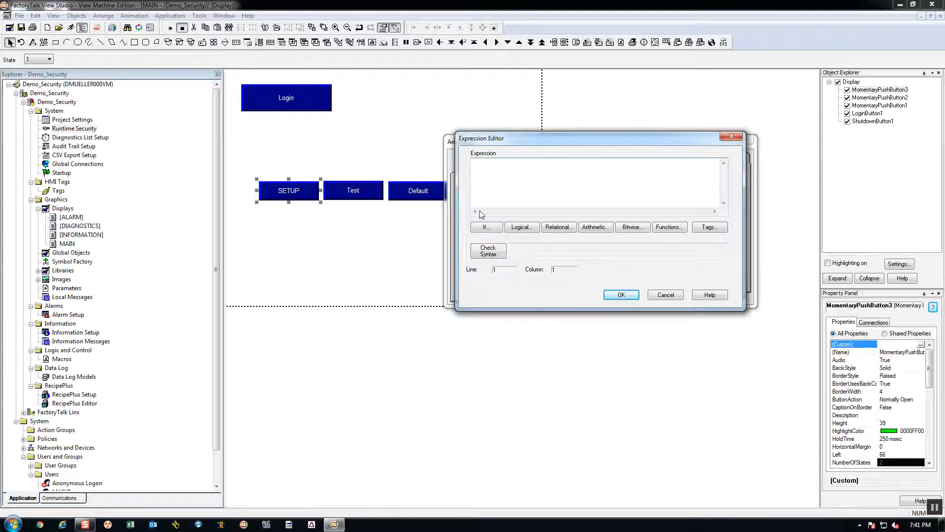
left_click(596, 230)
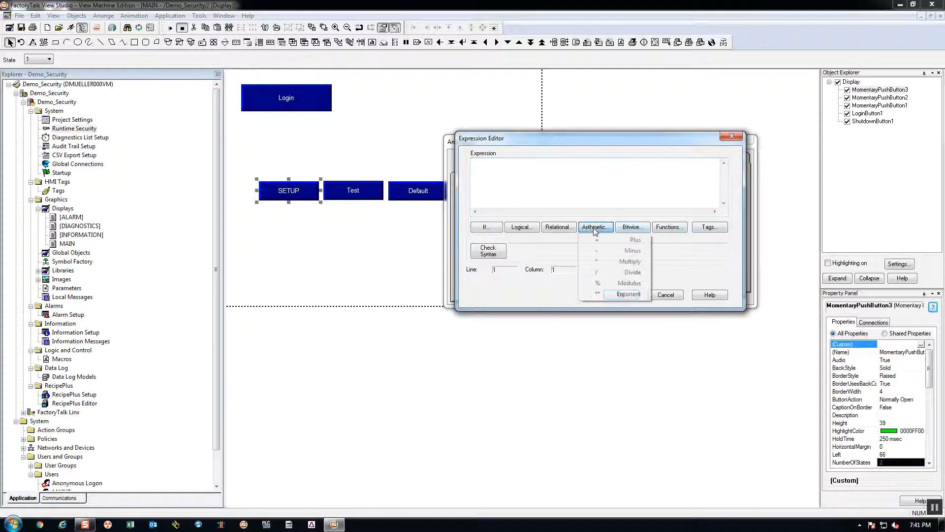
left_click(680, 242)
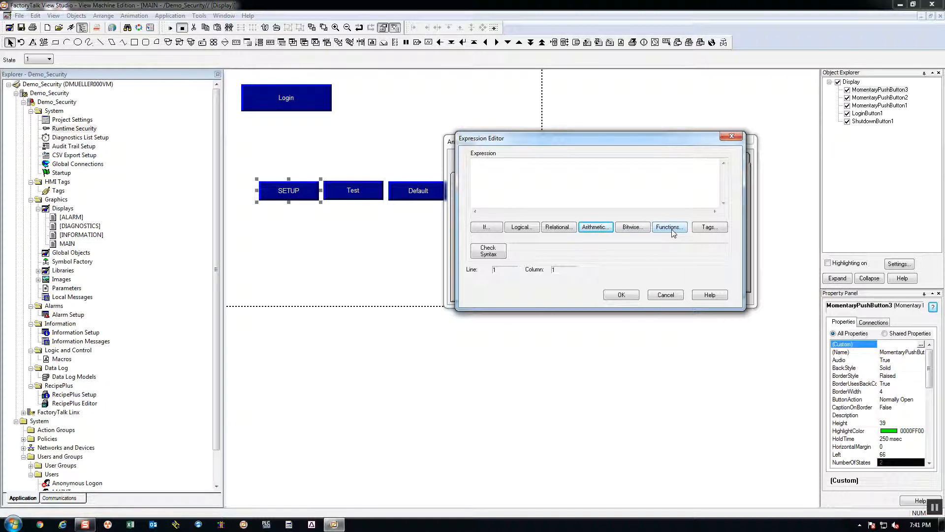
left_click(672, 230)
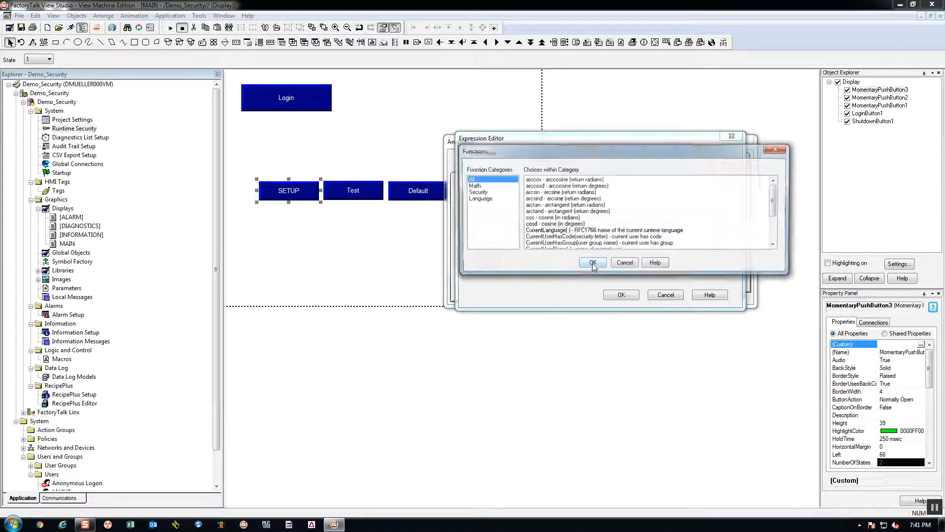
left_click(476, 193)
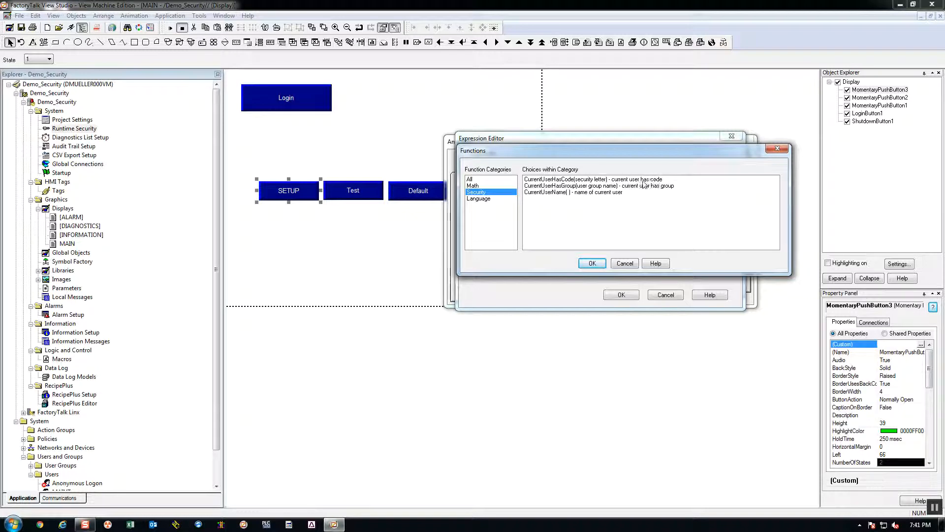
left_click(597, 184)
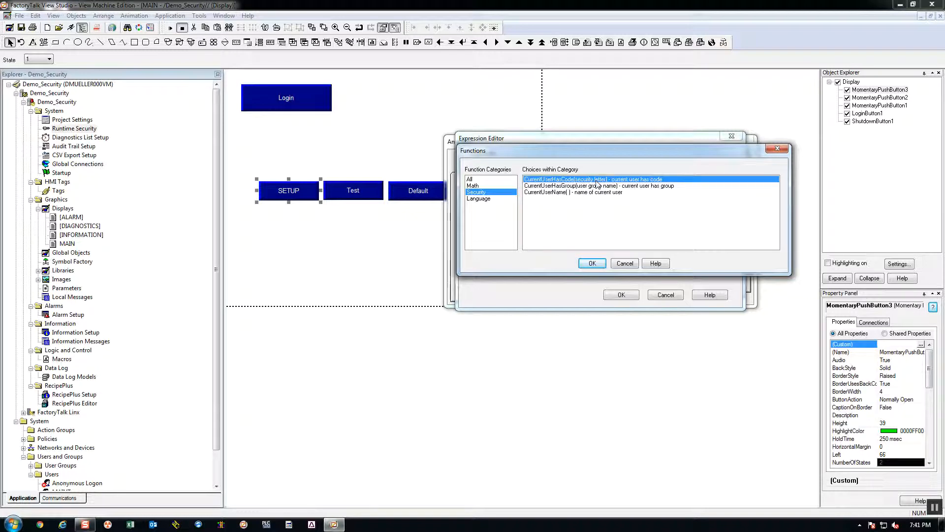
left_click(592, 263)
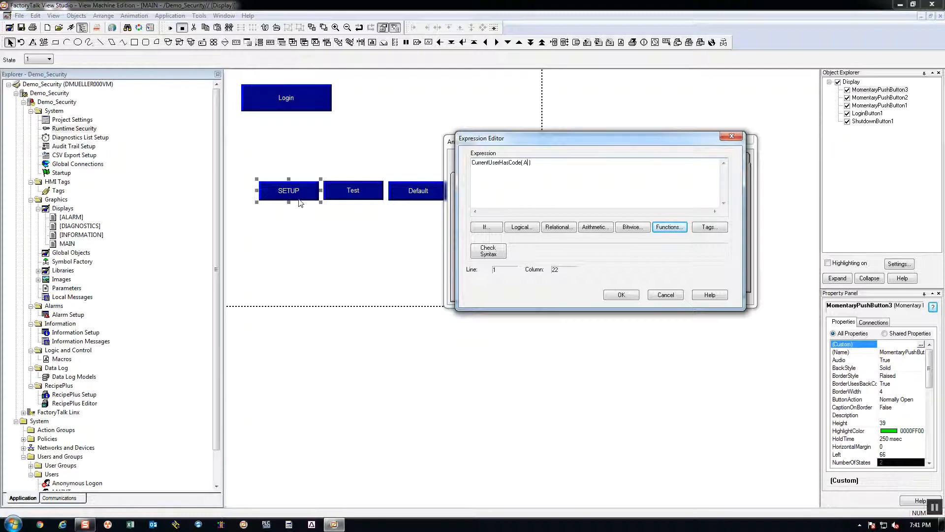
left_click(623, 295)
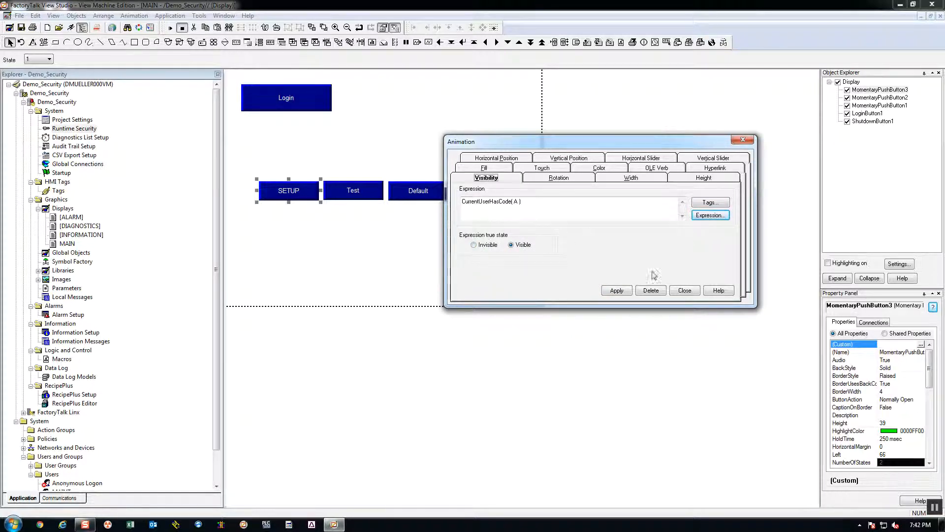
left_click(617, 291)
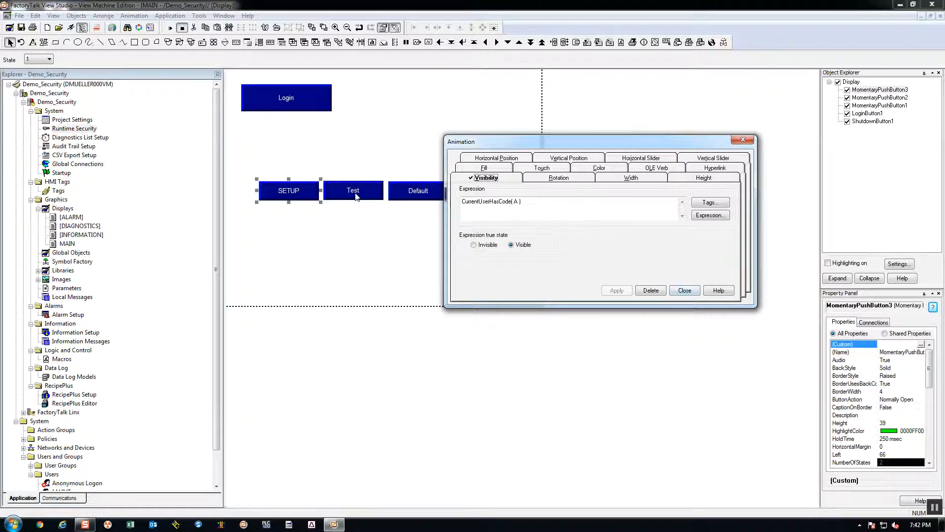
left_click(375, 199)
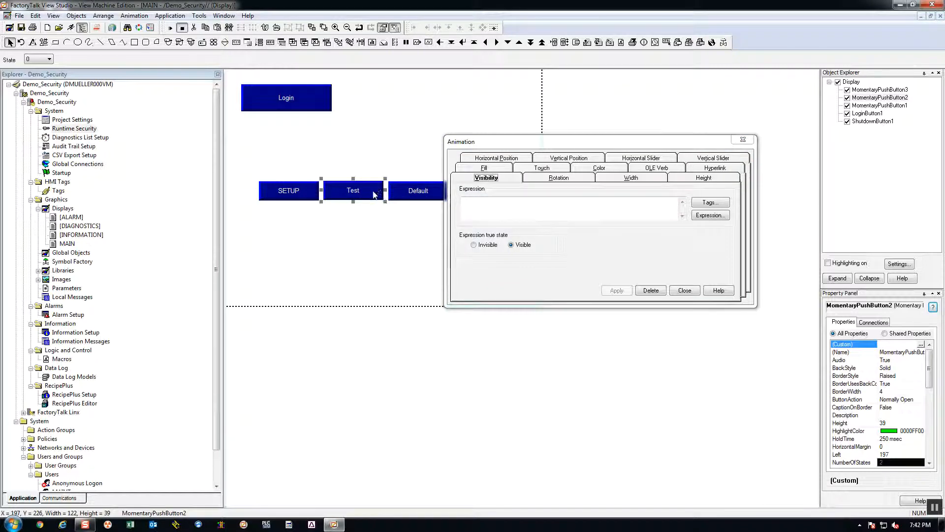
left_click(300, 196)
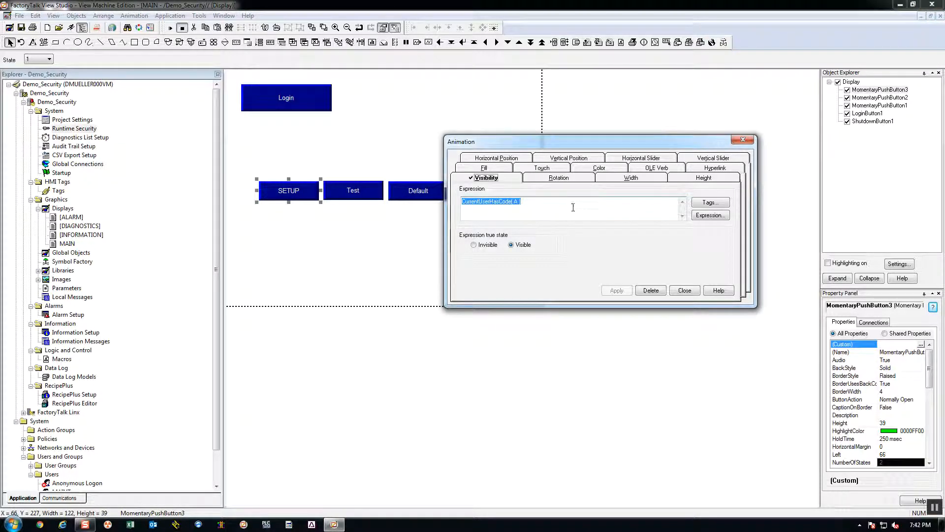
left_click(374, 199)
left_click(543, 202)
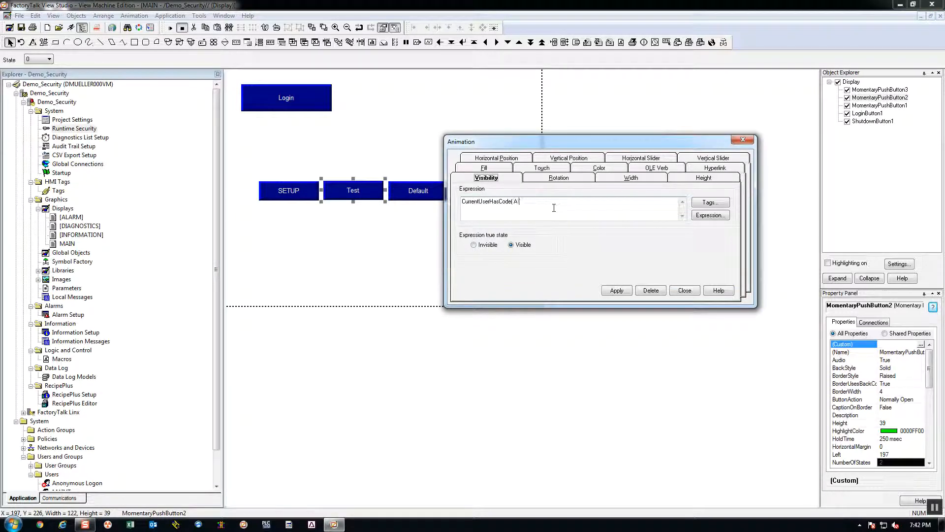
key("BackSpace")
key("BackSpace")
key("BackSpace")
key("BackSpace")
key("BackSpace")
key("BackSpace")
key("BackSpace")
key("BackSpace")
key("BackSpace")
key("BackSpace")
key("BackSpace")
key("BackSpace")
key("BackSpace")
key("BackSpace")
key("BackSpace")
key("BackSpace")
key("BackSpace")
key("BackSpace")
left_click(685, 290)
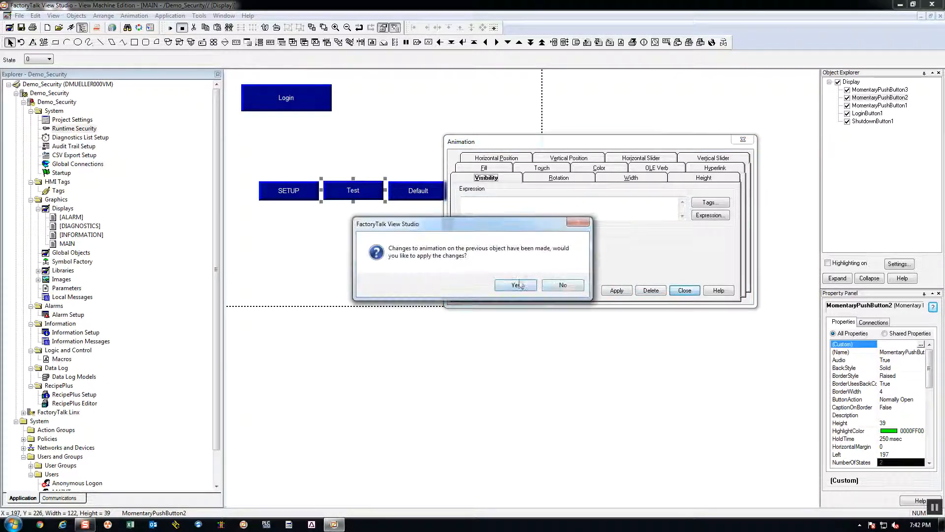
left_click(564, 285)
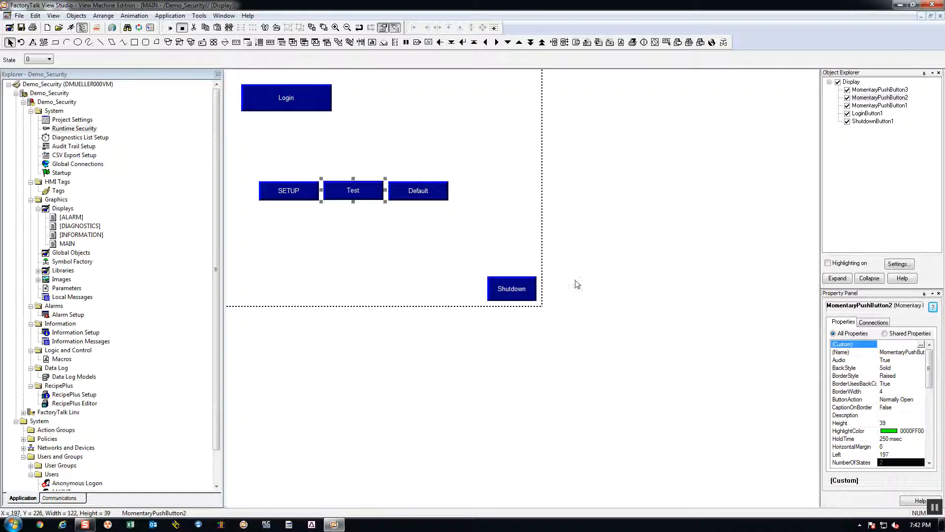
- Copy the SETUP button's visibility animation and paste it onto the Test button
left_click(302, 191)
right_click(302, 191)
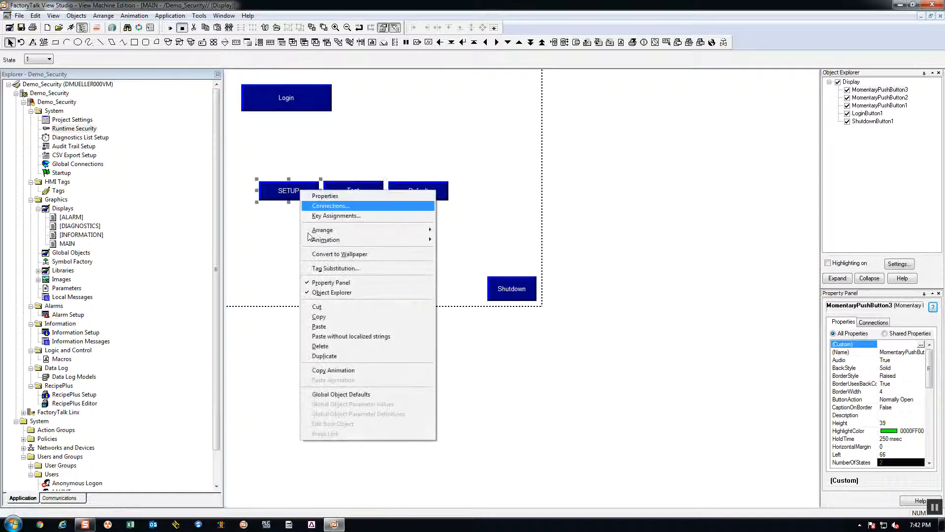
left_click(340, 369)
left_click(349, 203)
right_click(350, 190)
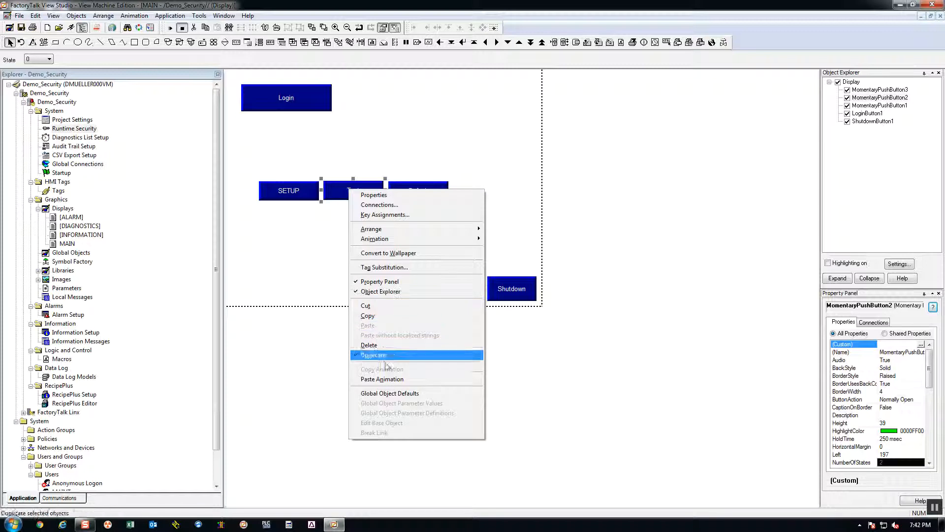
left_click(383, 380)
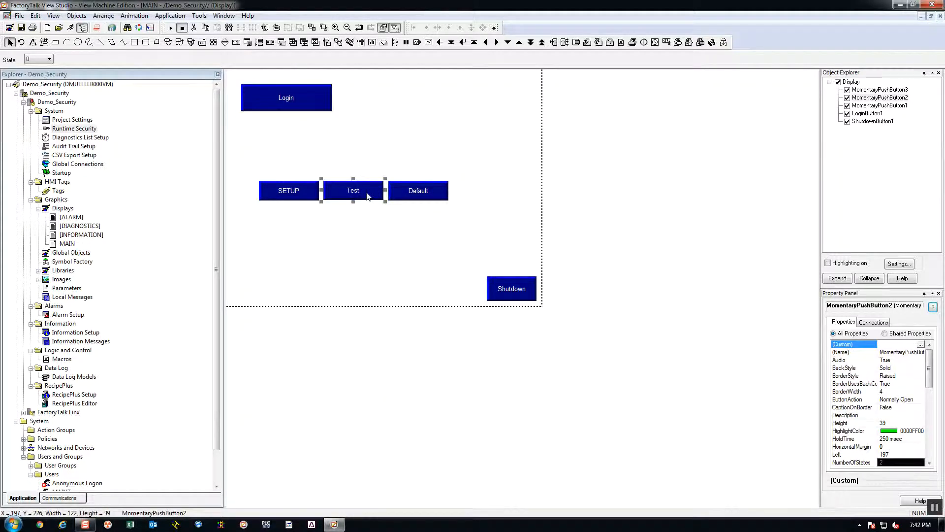
- Set the Test button's visibility expression to CurrentUserHasCode( C ), apply it and close the animation settings
double_click(367, 196)
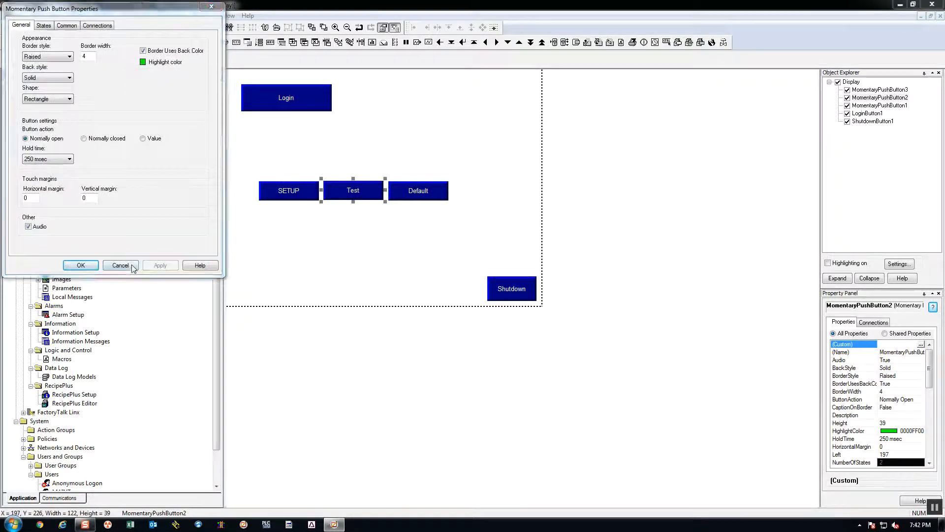
left_click(120, 265)
right_click(341, 187)
mouse_move(419, 237)
left_click(529, 236)
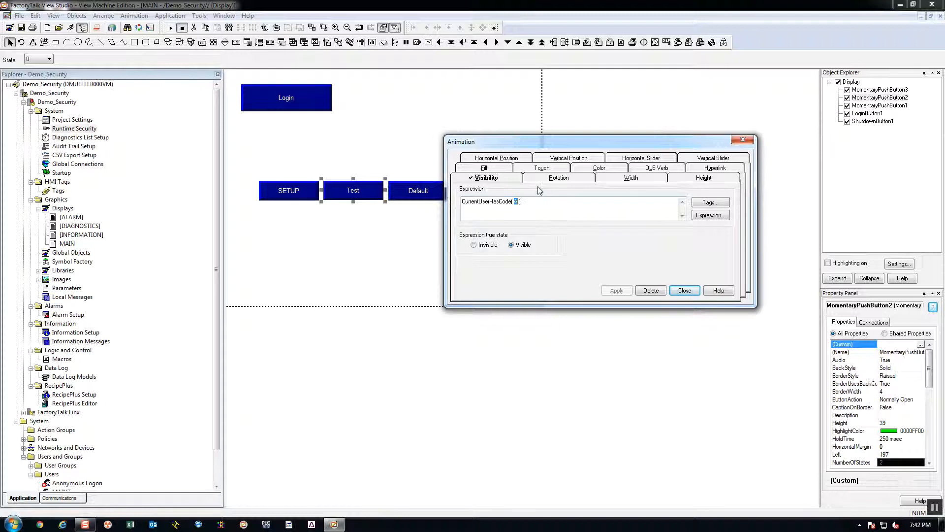
type("c")
left_click(617, 290)
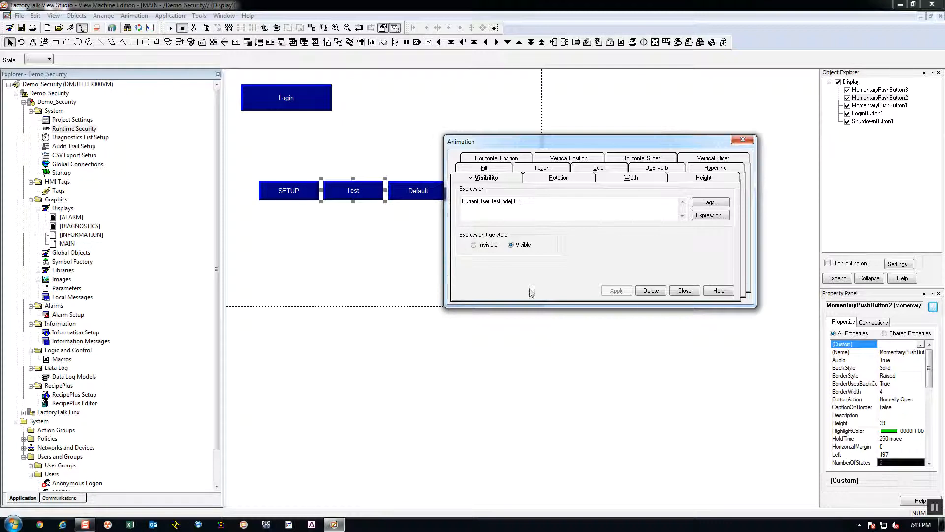
left_click(685, 291)
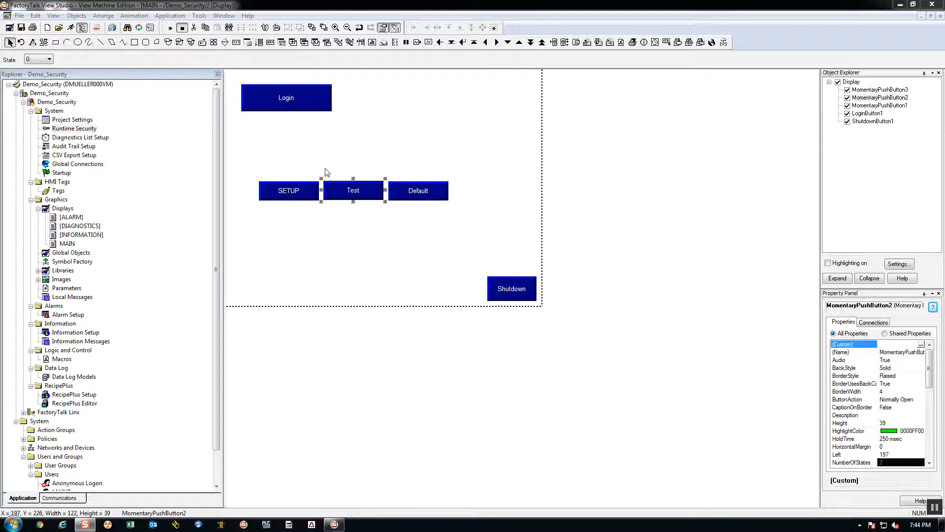
- Test the application, saving the changes to MAIN, and try the Default push button in the running display
left_click(134, 16)
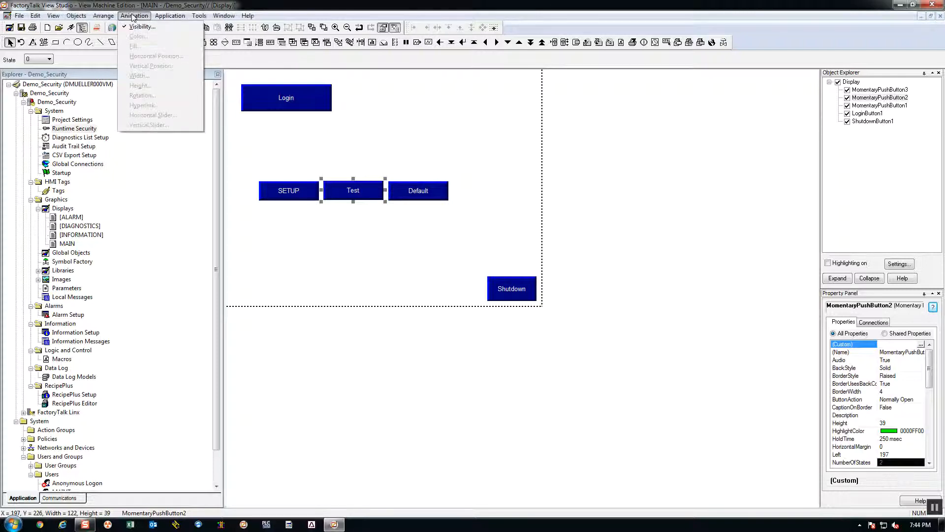
left_click(192, 26)
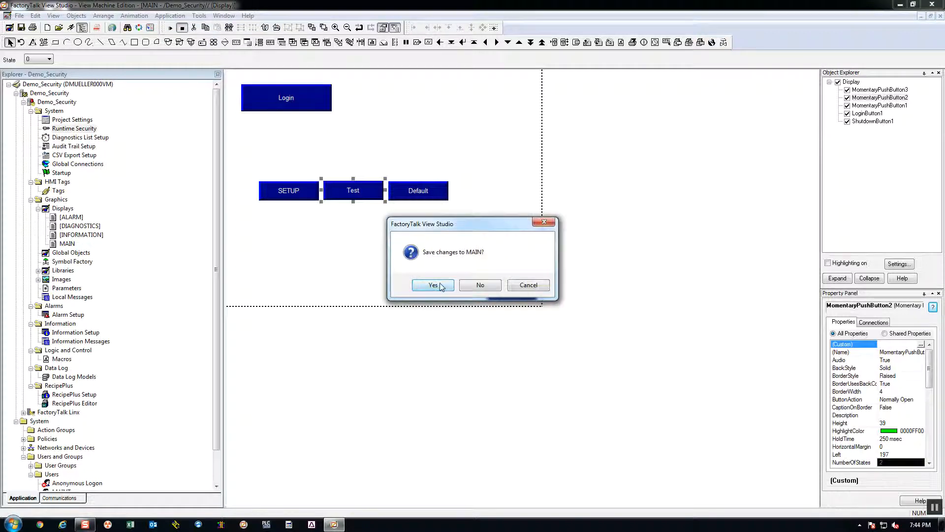
left_click(433, 285)
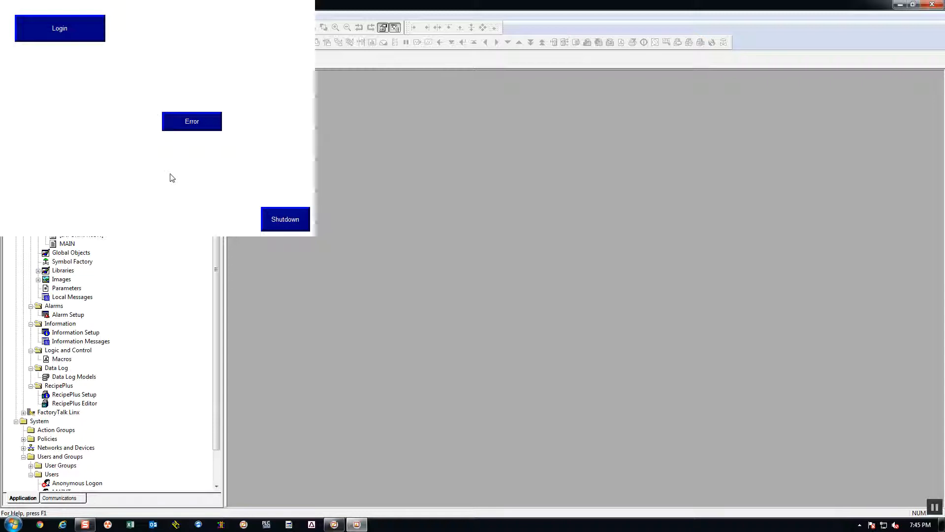
left_click(189, 129)
left_click(199, 127)
- Log in to the running display with the user name Test and the account password
left_click(81, 32)
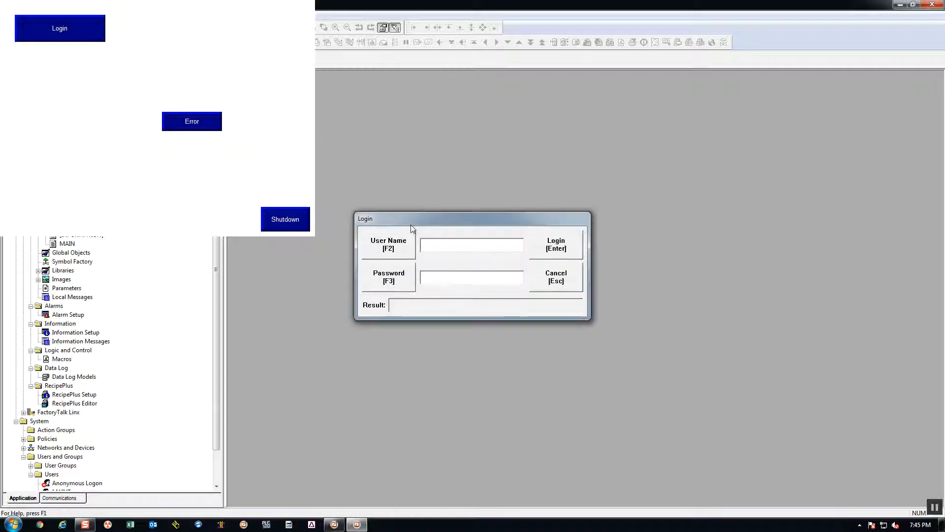
left_click(389, 247)
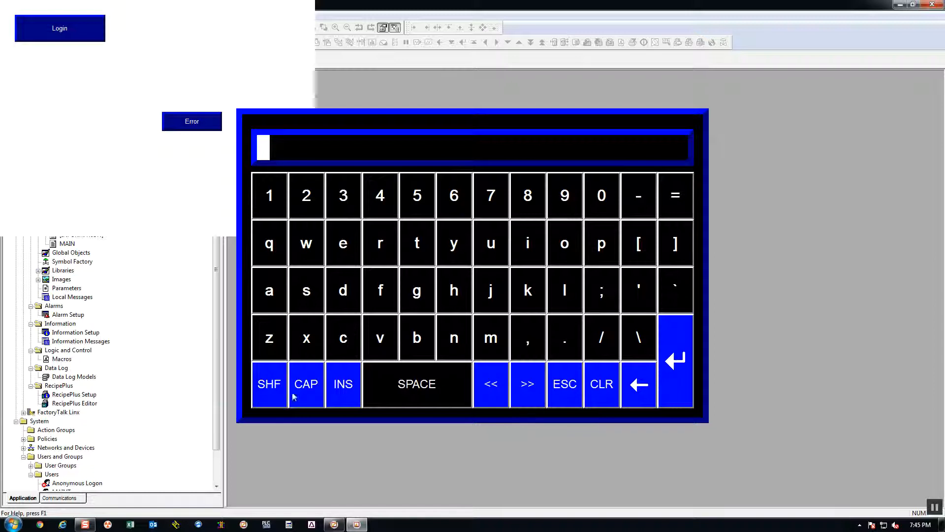
left_click(574, 390)
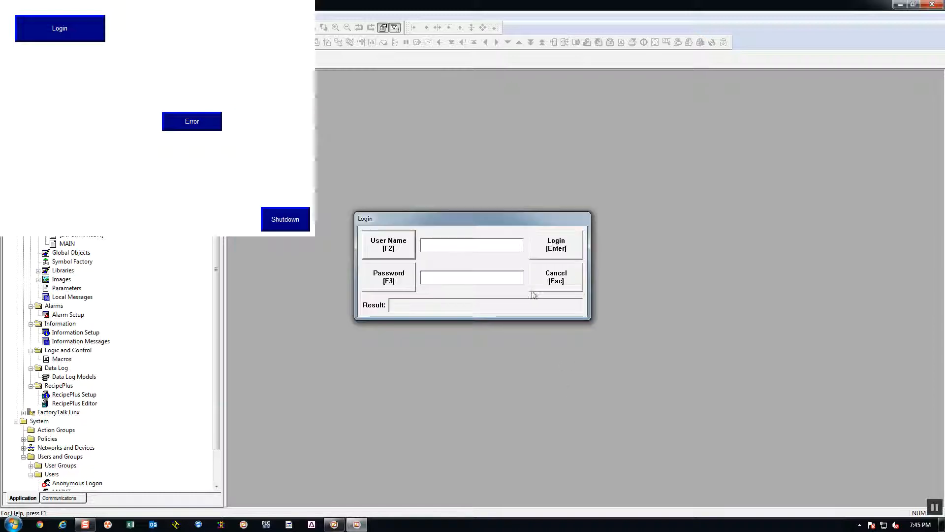
left_click(440, 245)
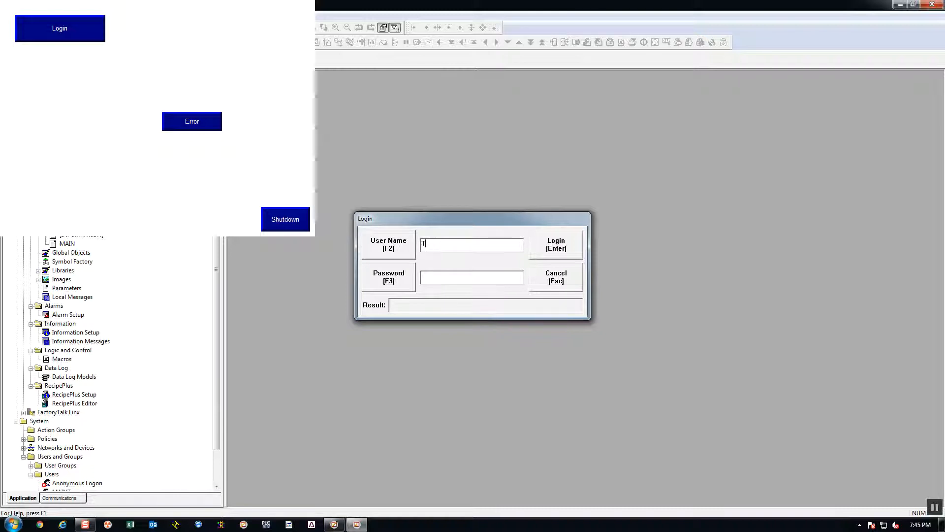
type("Test")
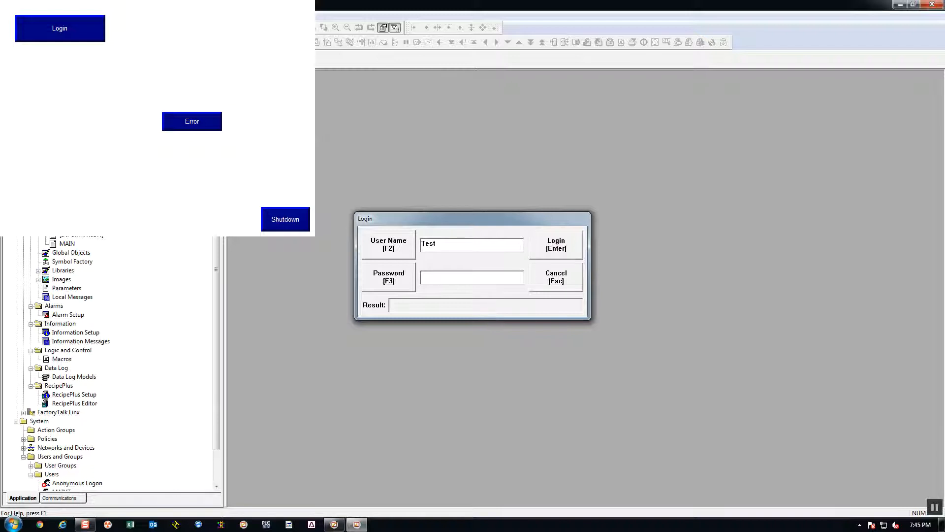
left_click(446, 274)
type("#")
left_click(558, 249)
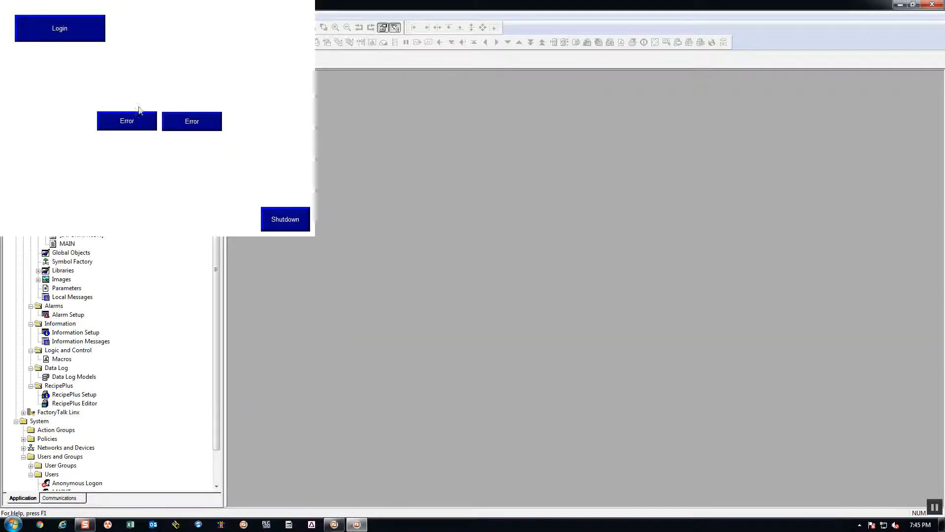
- Log in to the running display as SETUP with the account password, dismissing the Windows color scheme prompt, and shut down the test run
left_click(60, 30)
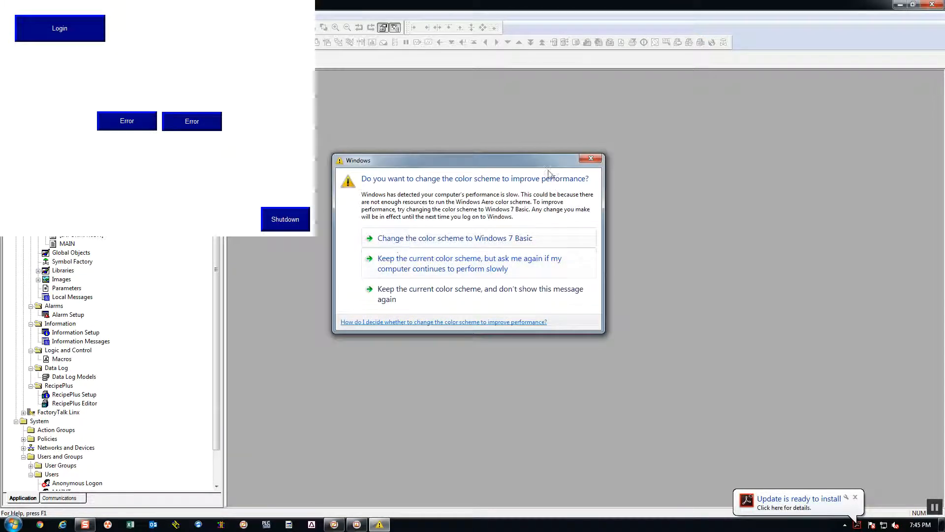
left_click(592, 158)
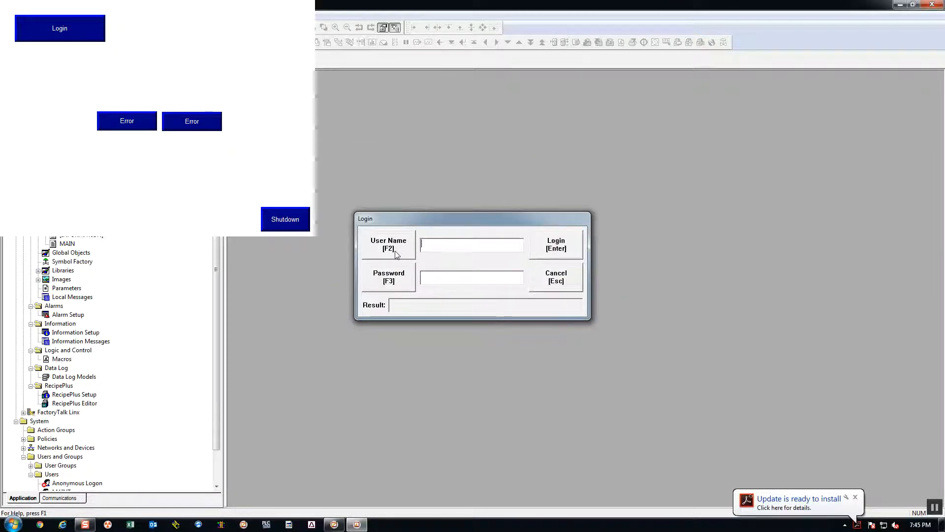
left_click(436, 249)
type("SETUP")
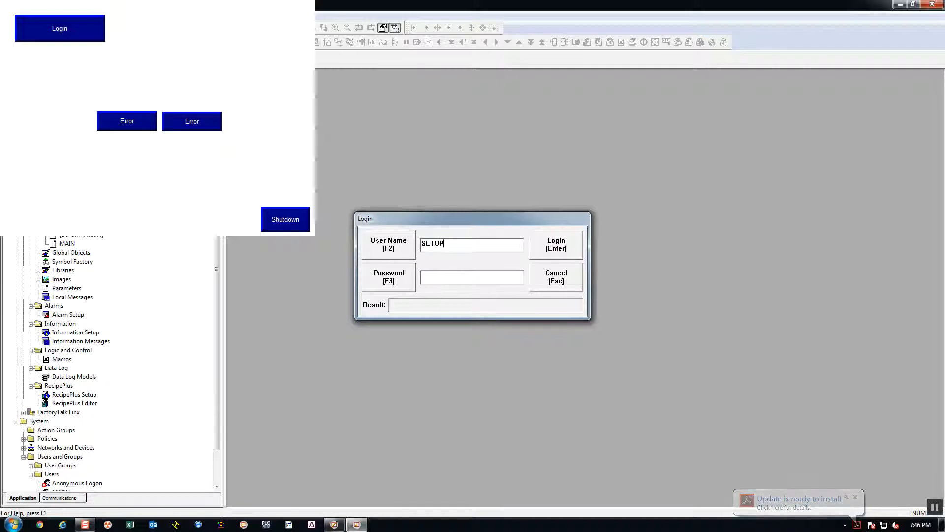
key("Tab")
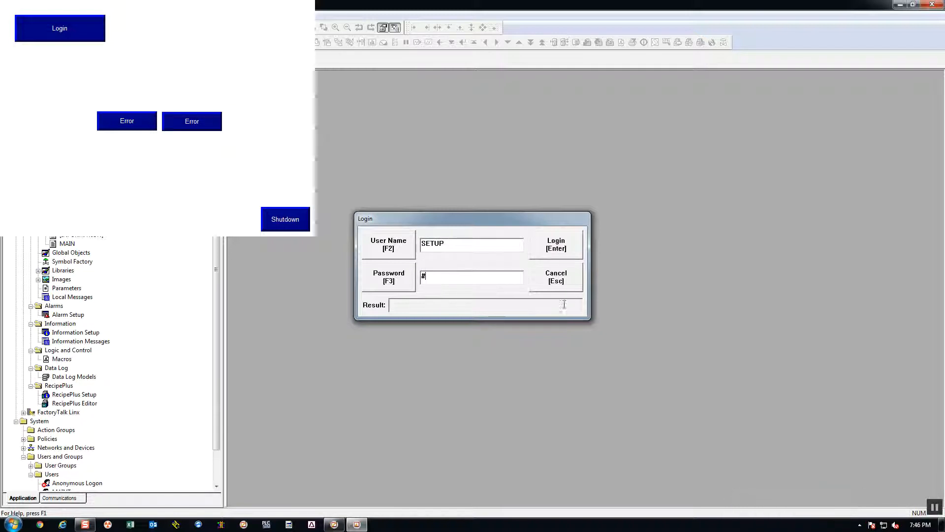
left_click(560, 244)
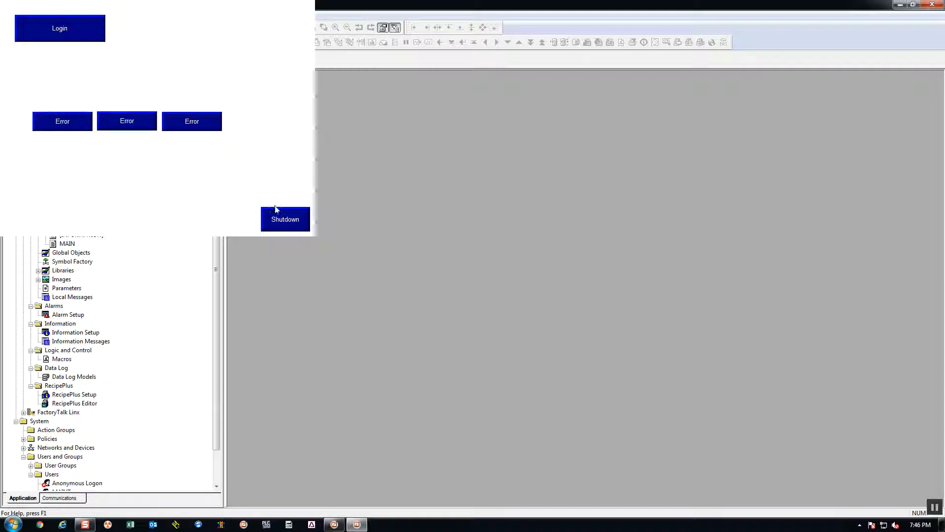
left_click(296, 221)
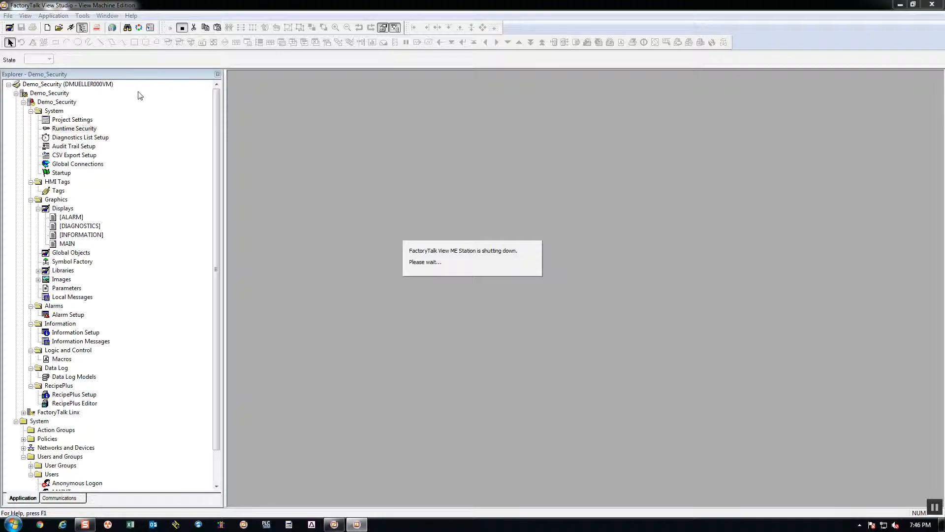
- Try enabling auto logout with return to display on logout in the project's runtime settings, and close them without accepting the changes
double_click(80, 121)
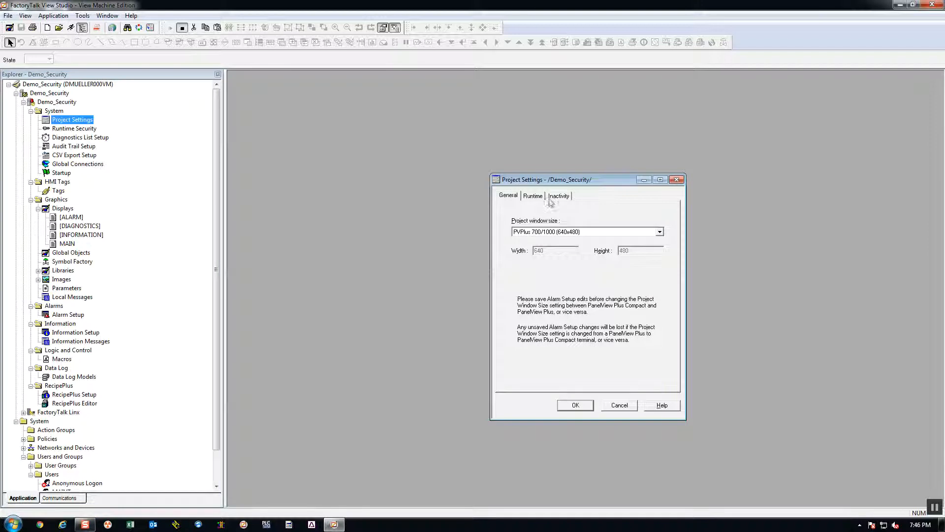
left_click(550, 199)
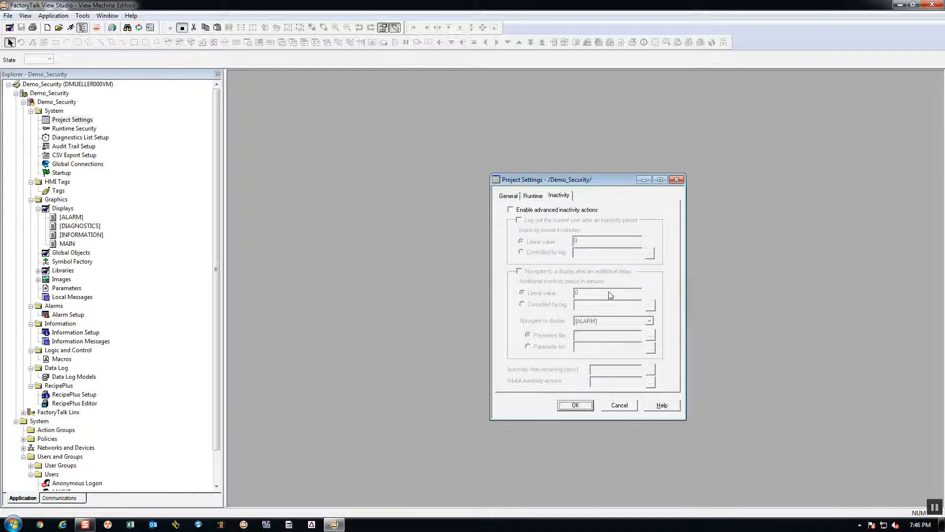
left_click(533, 195)
left_click(516, 322)
key("Tab")
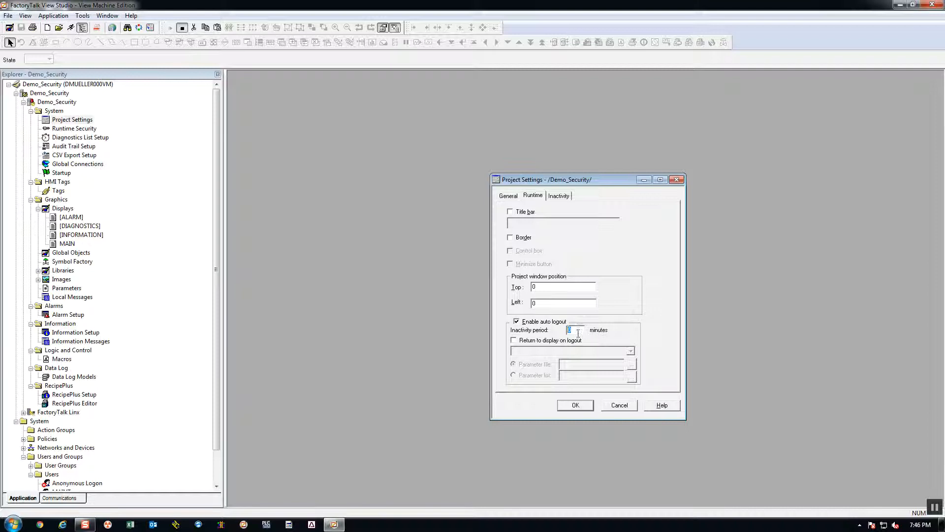
left_click(514, 340)
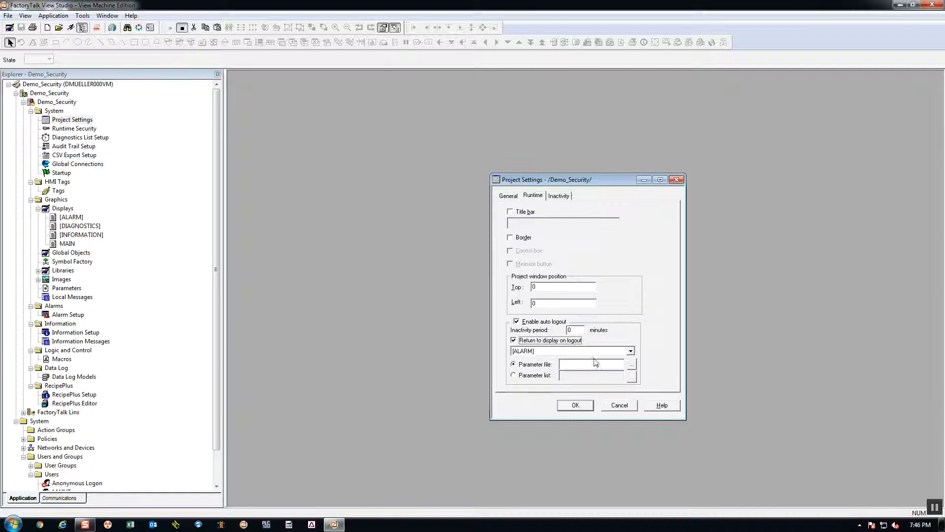
left_click(630, 351)
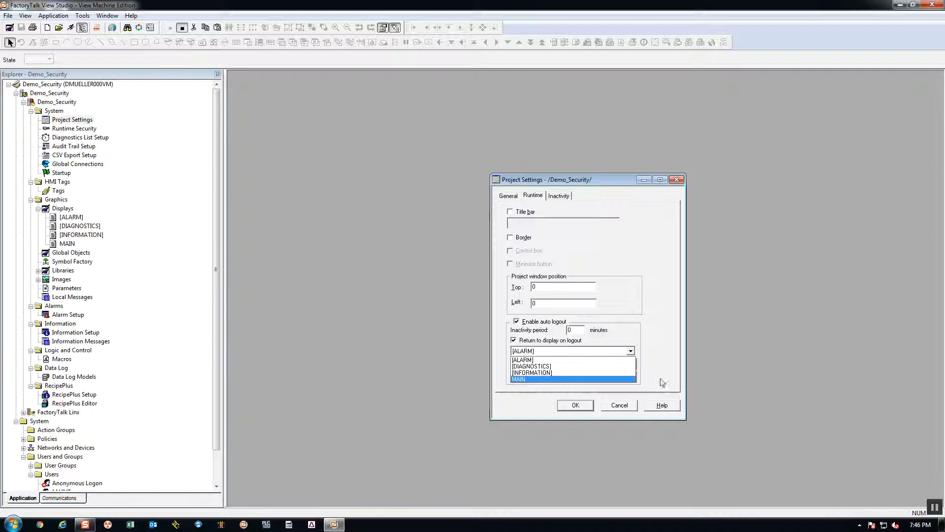
left_click(656, 305)
left_click(676, 179)
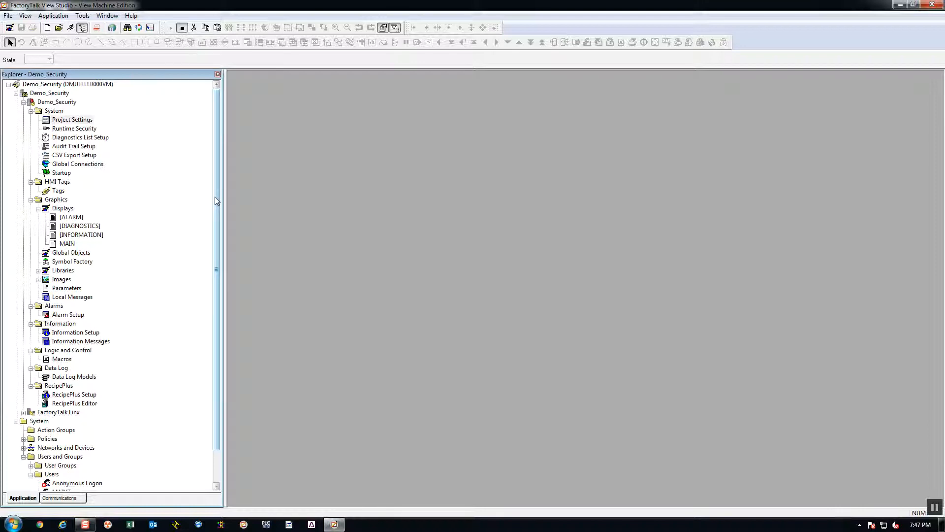
- Examine the DEFAULT account's login and logout macro fields in Runtime Security and the tag and expression entries of a blank macro
double_click(72, 129)
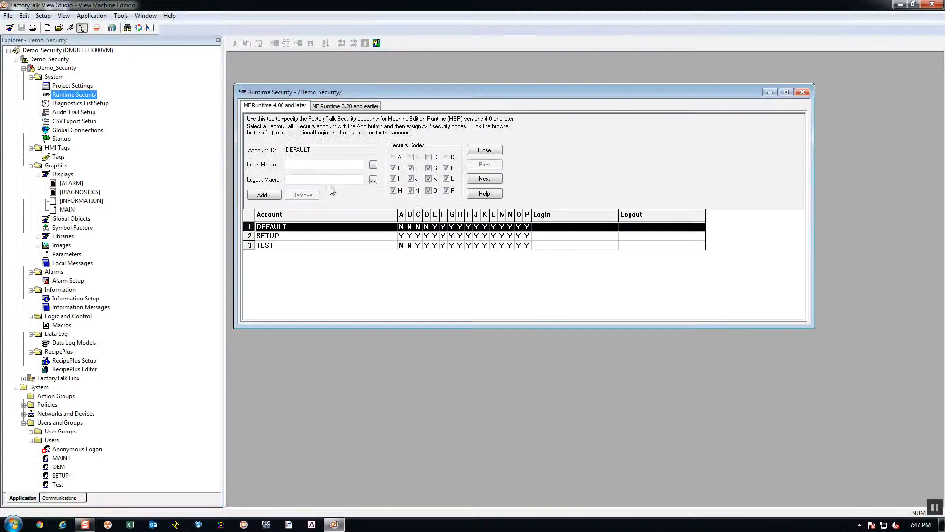
left_click(300, 164)
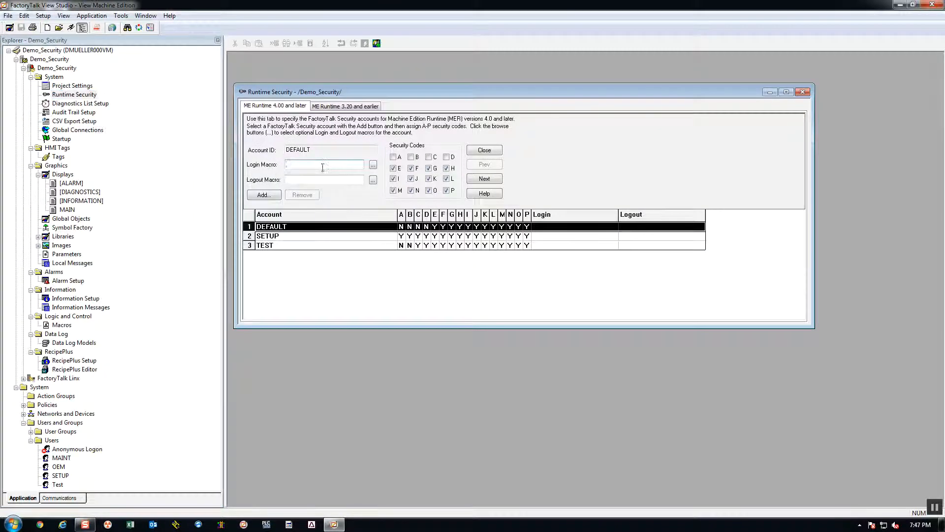
left_click(802, 92)
double_click(60, 359)
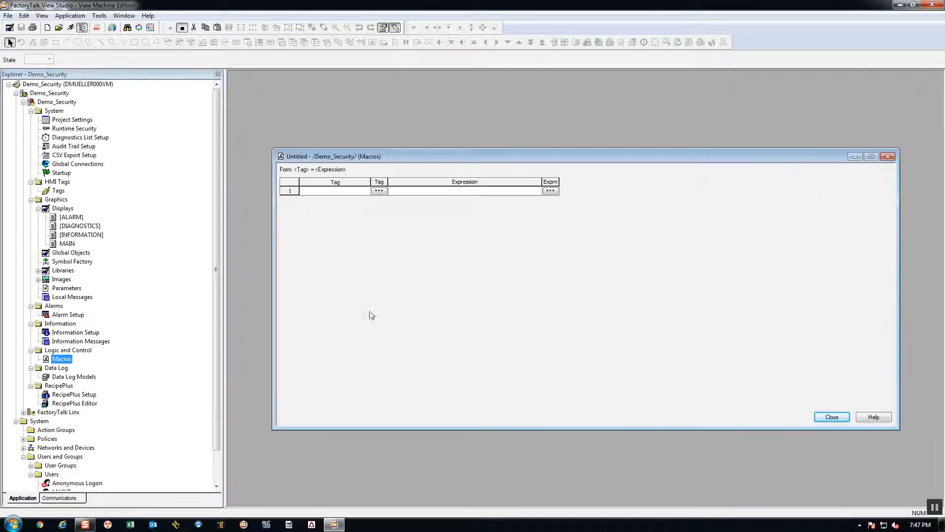
left_click(341, 191)
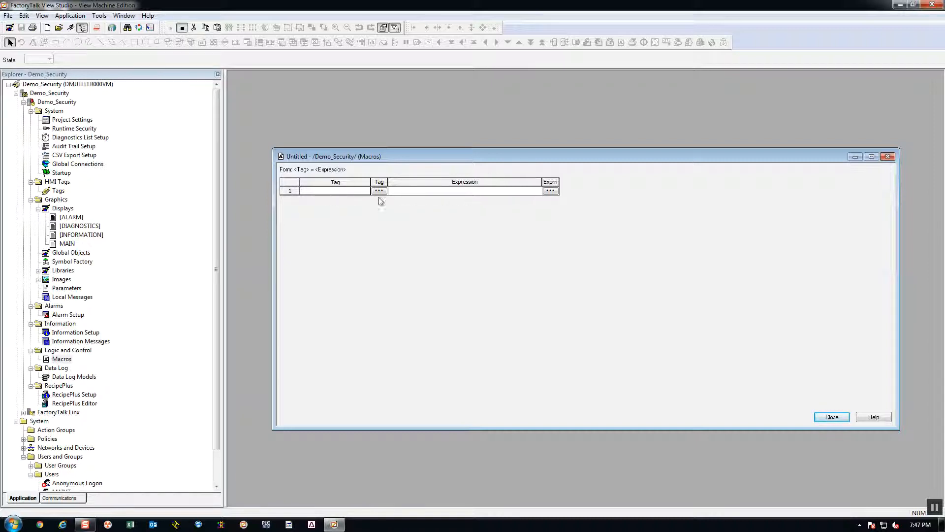
left_click(837, 418)
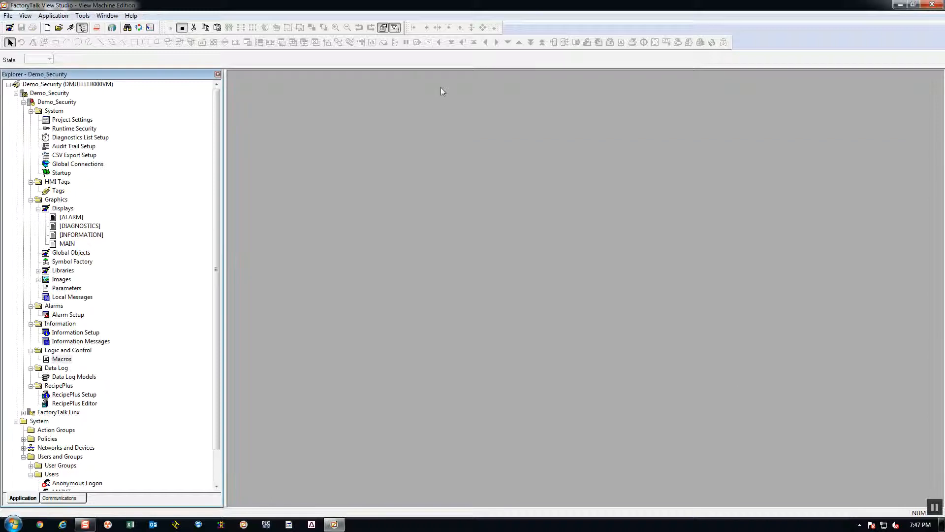